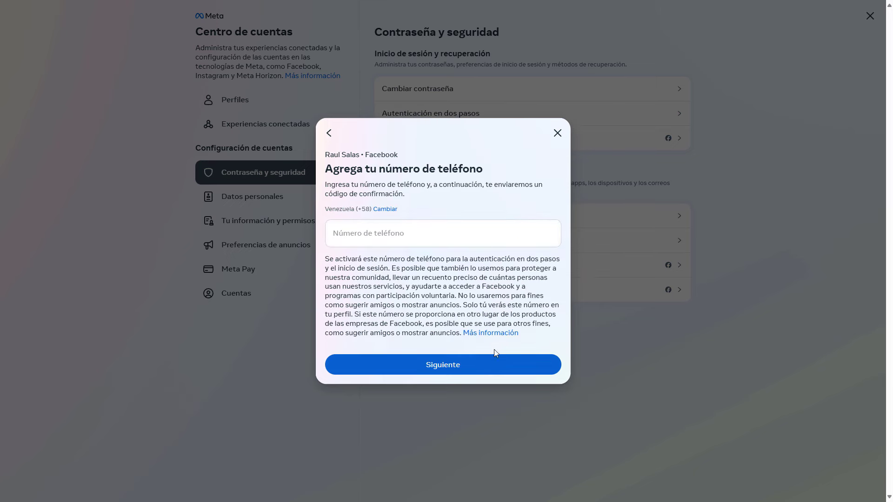
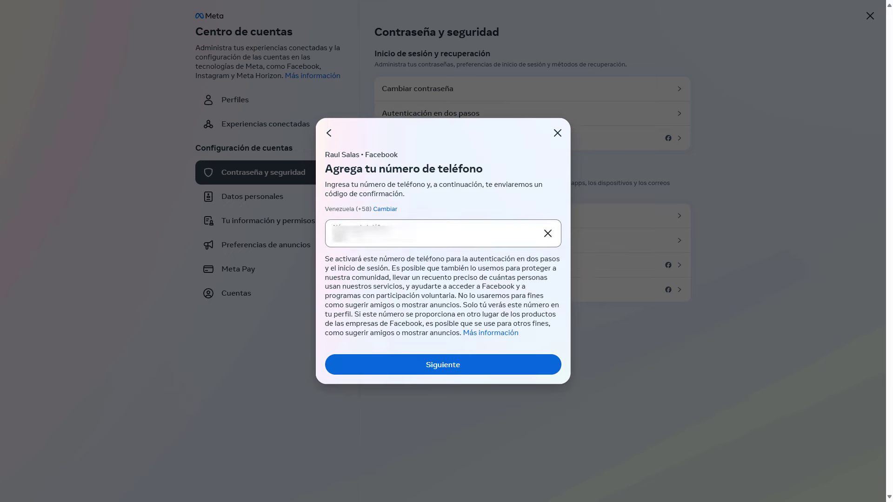
# Step: Turn on two-step authentication by text message, verifying the phone number with its SMS code
pyautogui.click(473, 371)
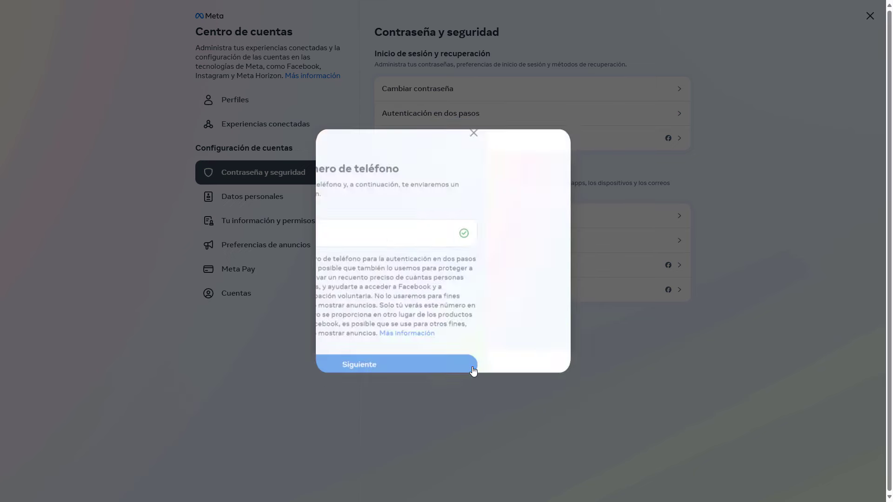
pyautogui.write('123456')
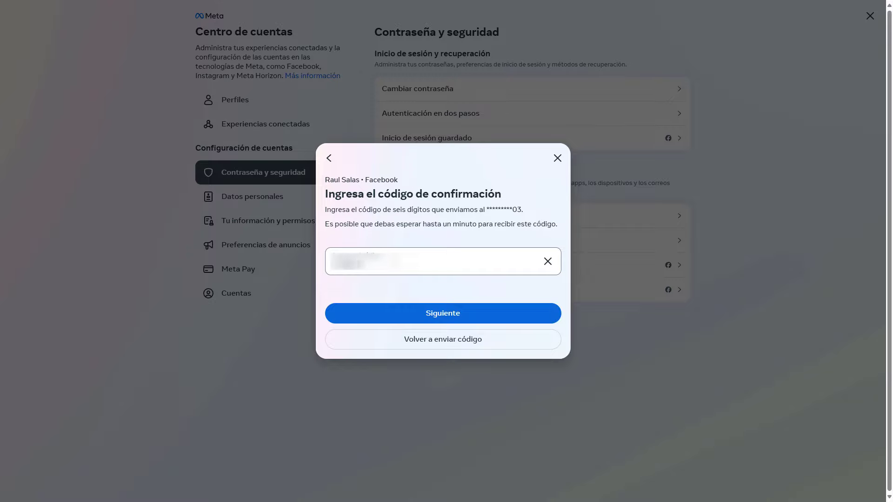
pyautogui.click(418, 307)
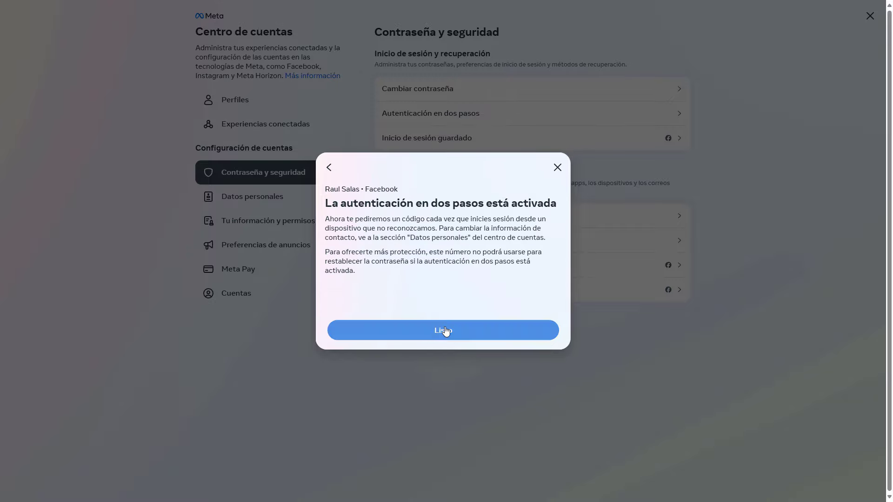
pyautogui.click(446, 332)
pyautogui.click(470, 333)
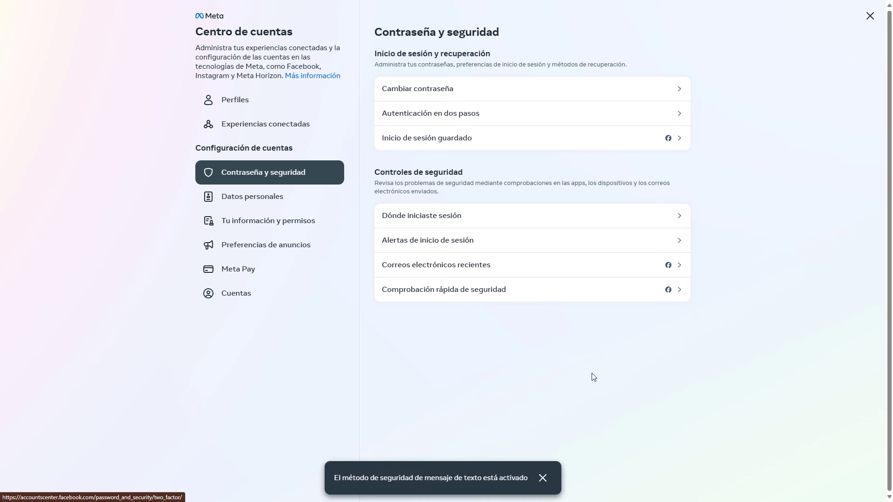
# Step: Load developers.facebook.com in the browser
pyautogui.click(658, 27)
pyautogui.write('developers.facebook.com')
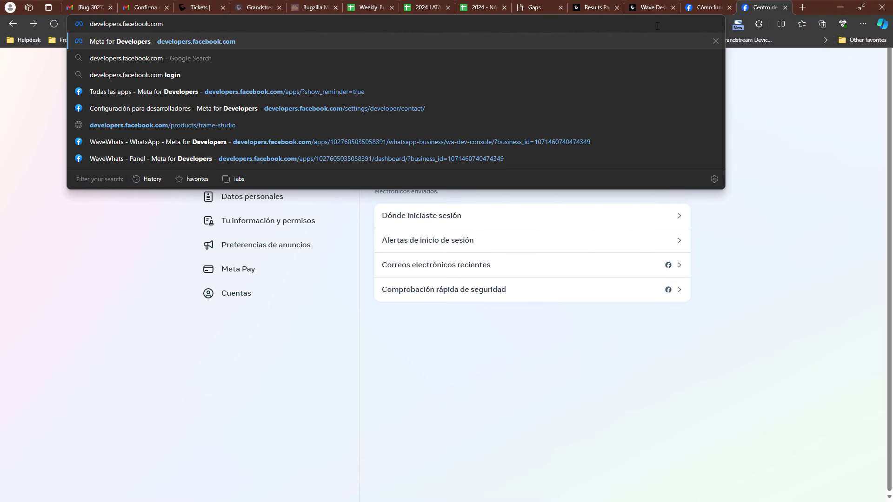
pyautogui.press('Return')
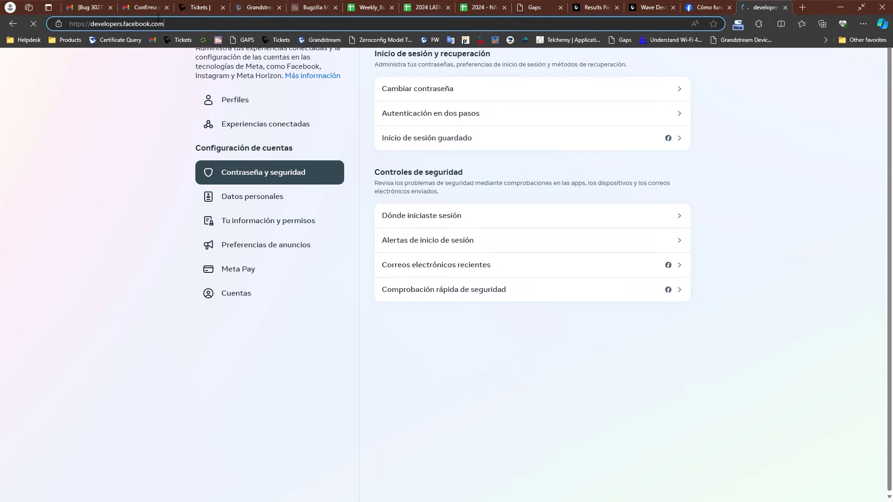
pyautogui.click(65, 19)
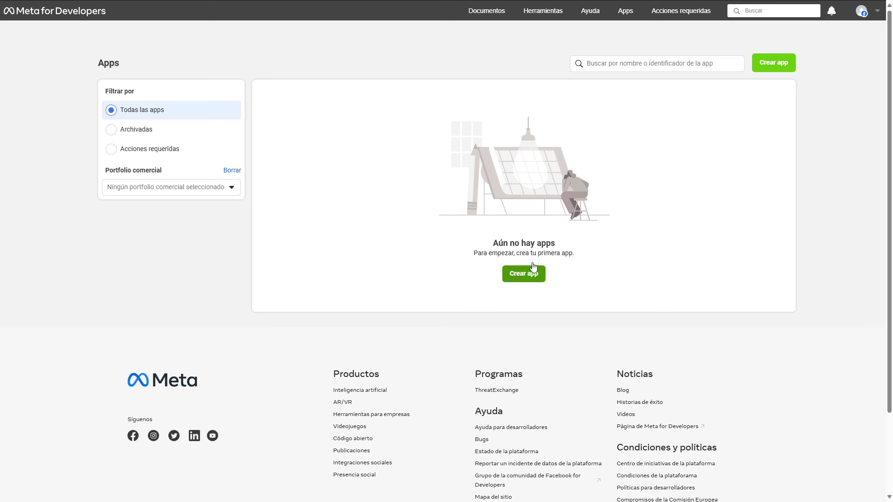
# Step: Start a new Negocios-type app under the Otro use case named 'Mensajeria Wave'
pyautogui.click(518, 276)
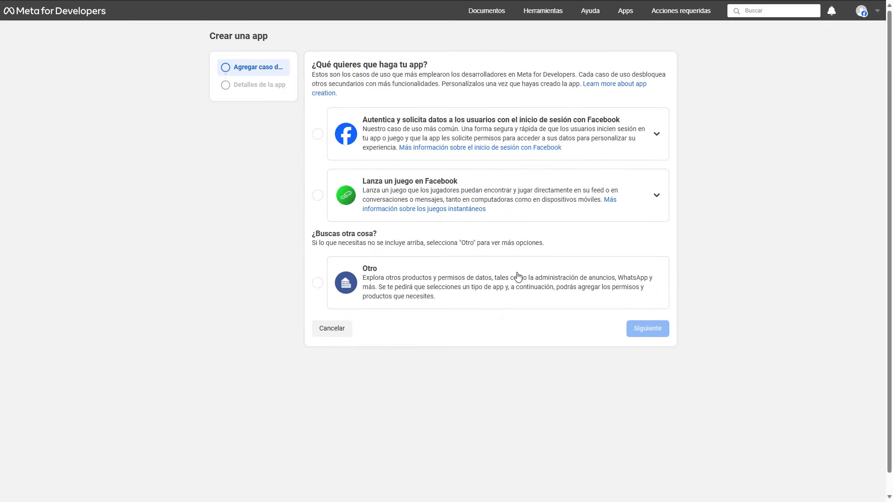
pyautogui.click(318, 284)
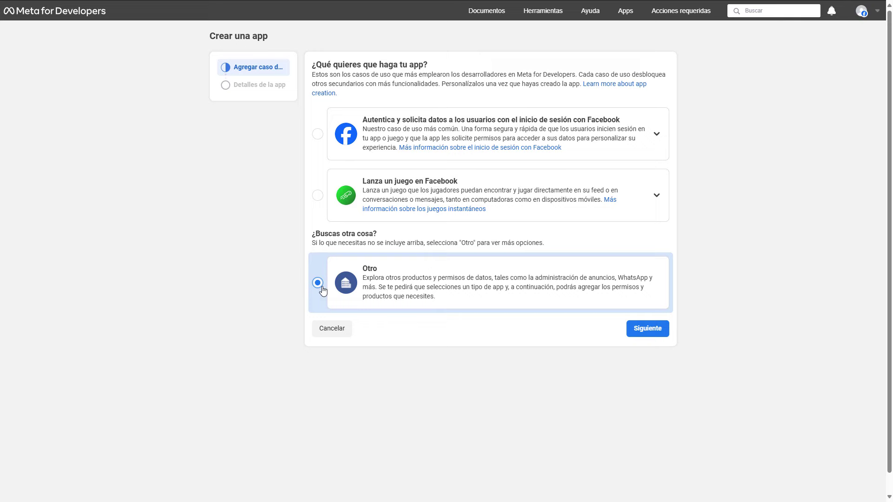
pyautogui.click(644, 332)
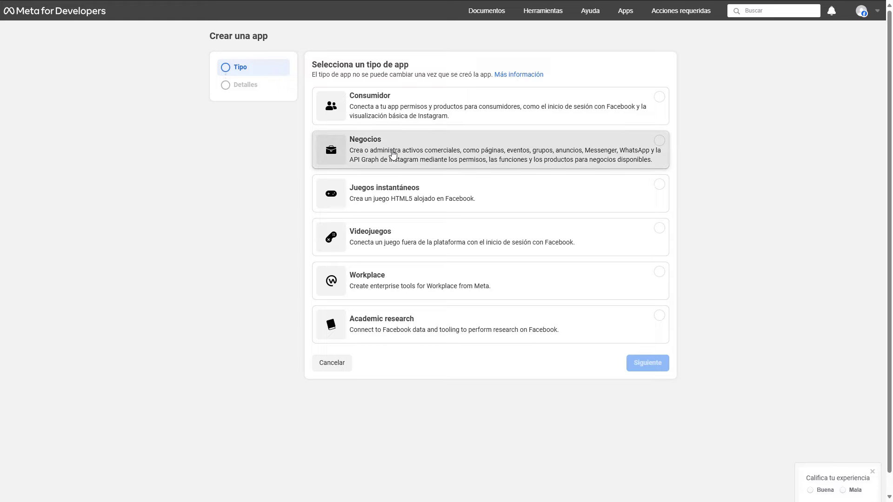
pyautogui.click(393, 155)
pyautogui.click(649, 366)
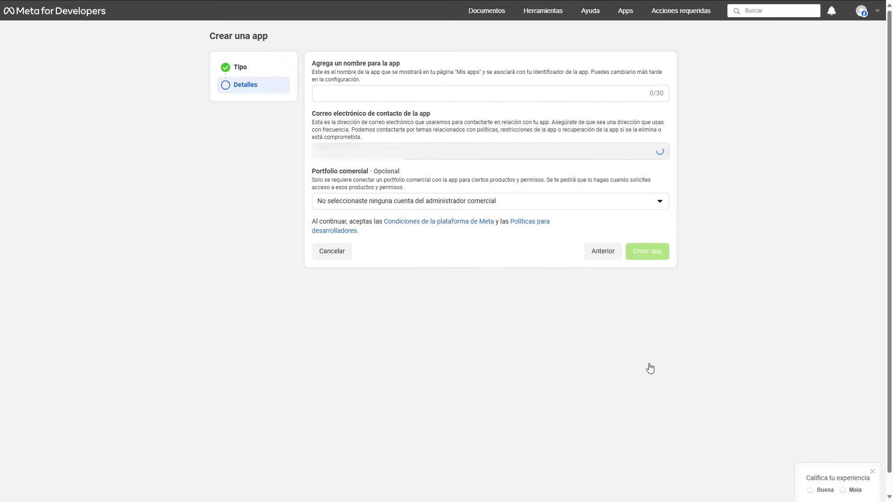
pyautogui.click(396, 93)
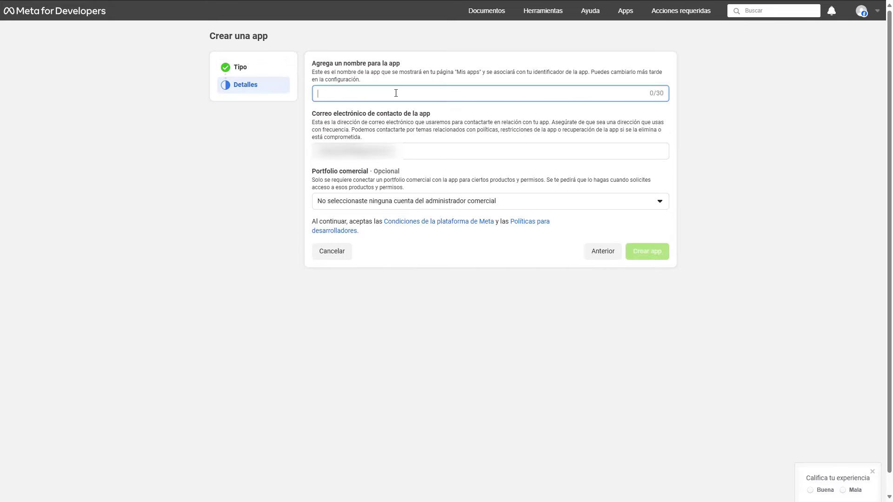
pyautogui.write('Mensaj')
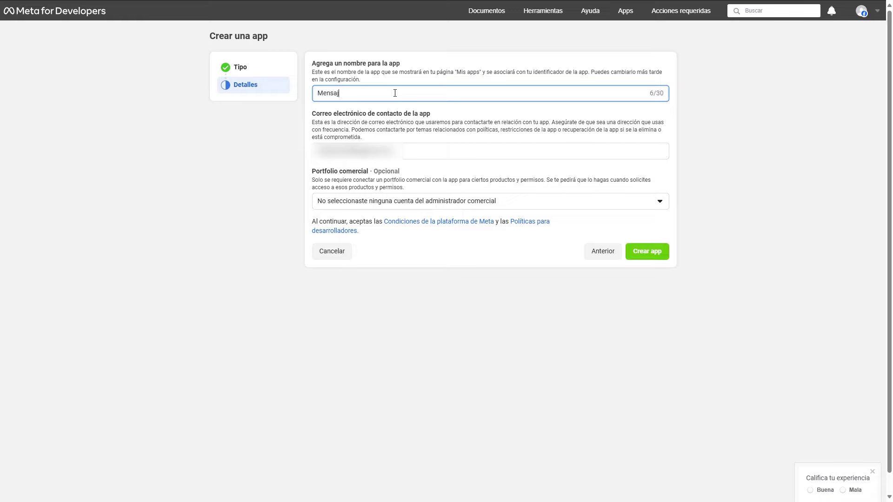
pyautogui.write('eria Wave')
# Step: Create the Mensajeria Wave app, add the WhatsApp product, and continue past the portfolio notice
pyautogui.click(651, 255)
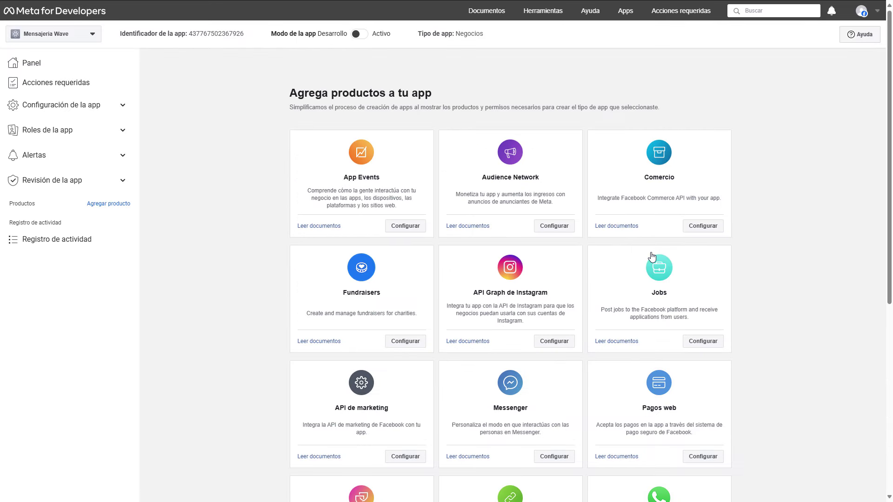
pyautogui.scroll(-7, 656, 261)
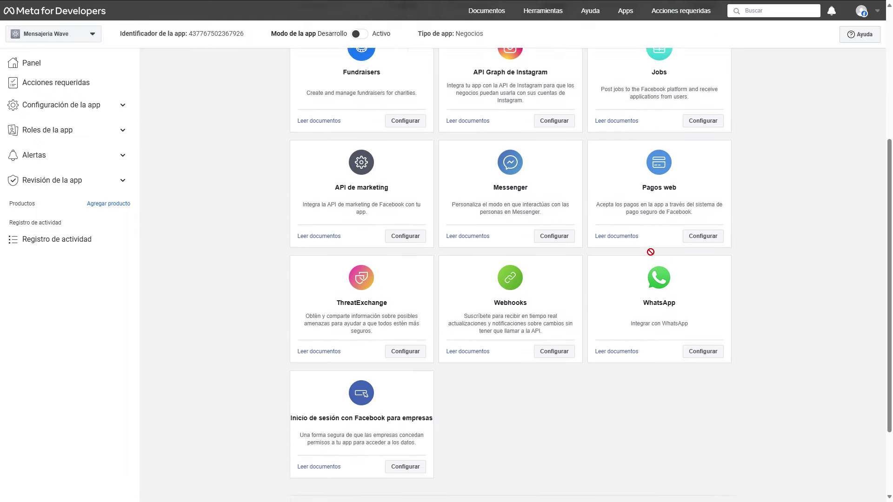
pyautogui.click(703, 251)
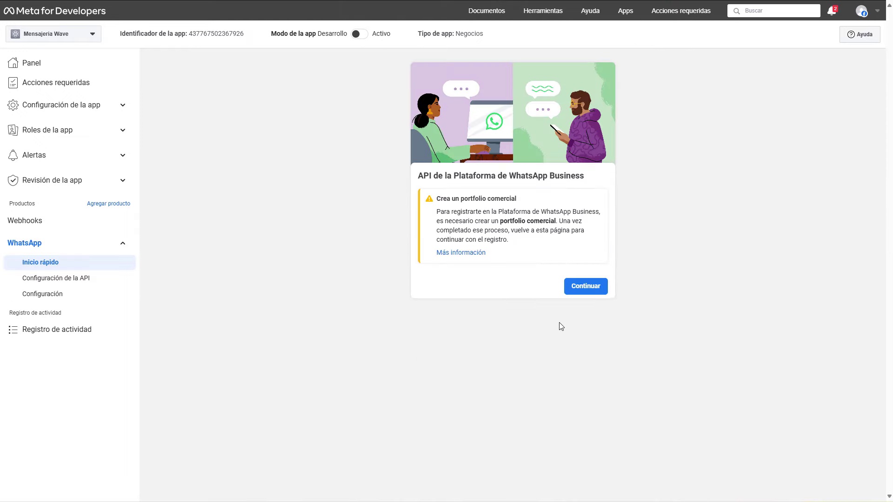
pyautogui.click(580, 289)
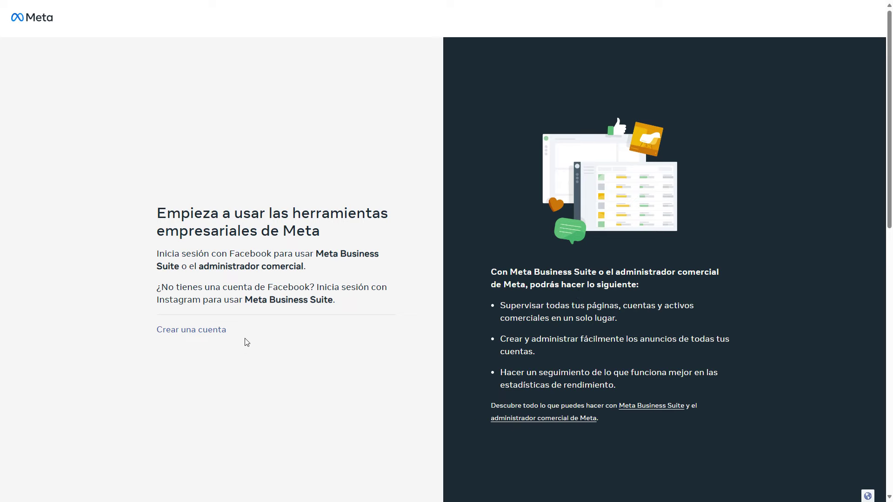
# Step: Create the 'Wave market ralsape' business portfolio with the business e-mail pasted in
pyautogui.click(211, 330)
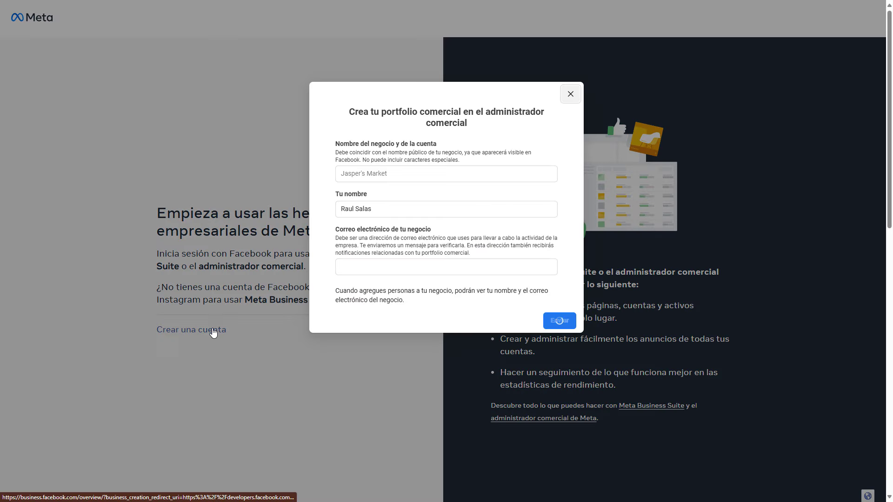
pyautogui.click(365, 175)
pyautogui.write('Wave market ralsape')
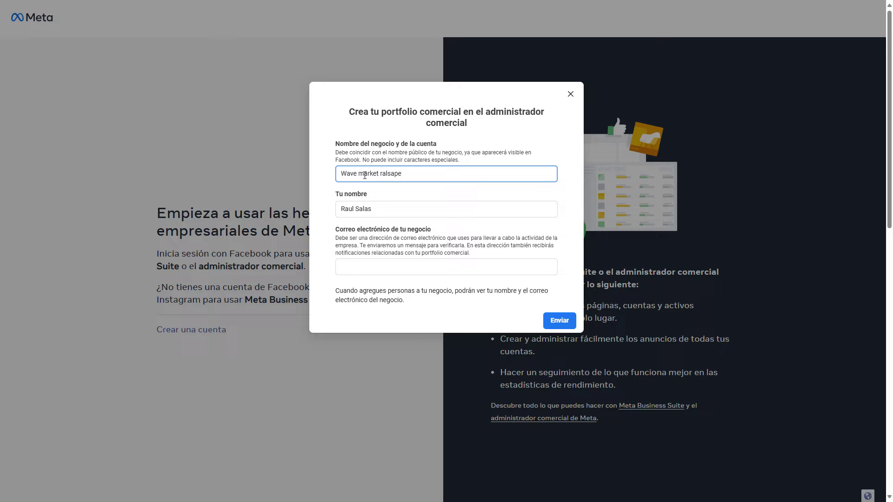
pyautogui.click(383, 268)
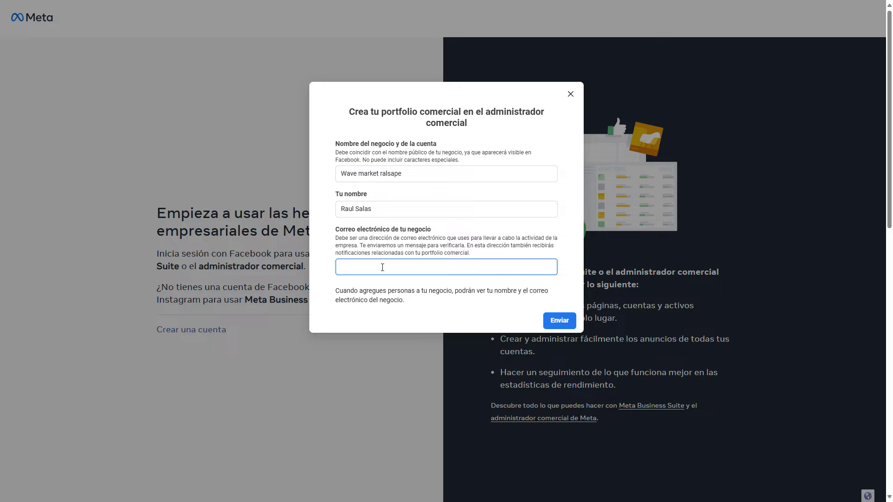
pyautogui.hotkey('ctrl', 'v')
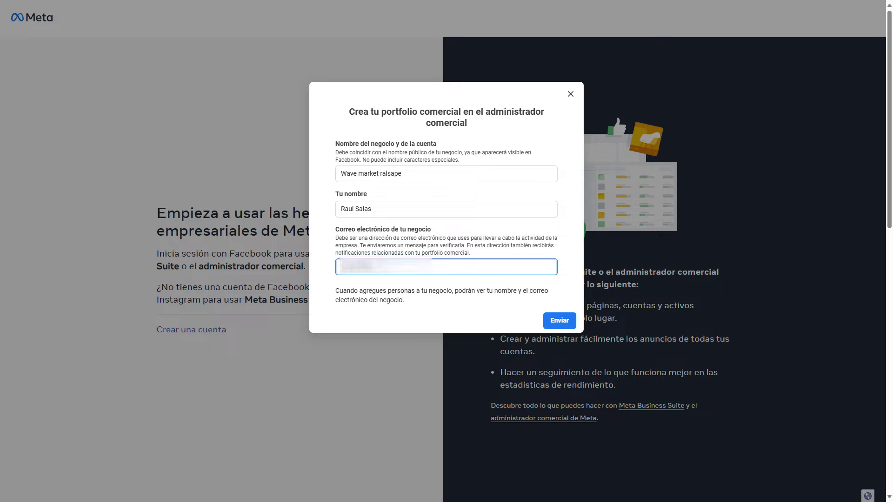
pyautogui.click(569, 325)
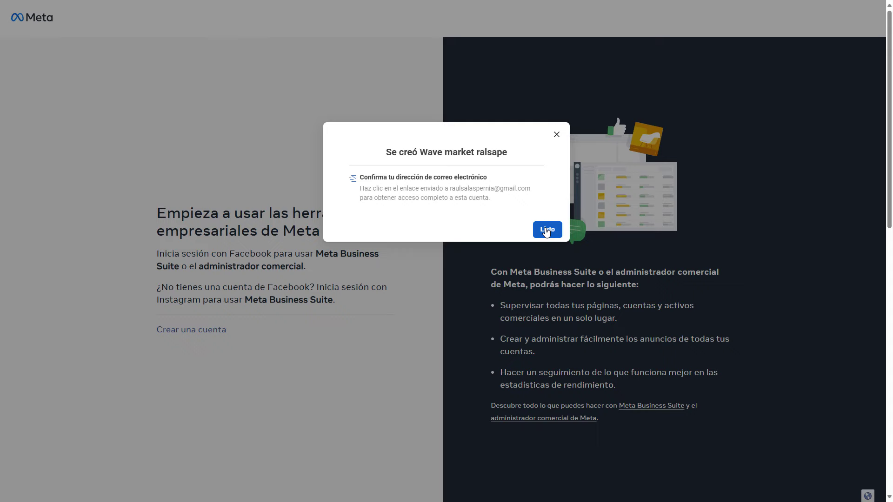
pyautogui.click(547, 230)
# Step: Continue WhatsApp setup with the new portfolio and open its business settings People page
pyautogui.click(585, 336)
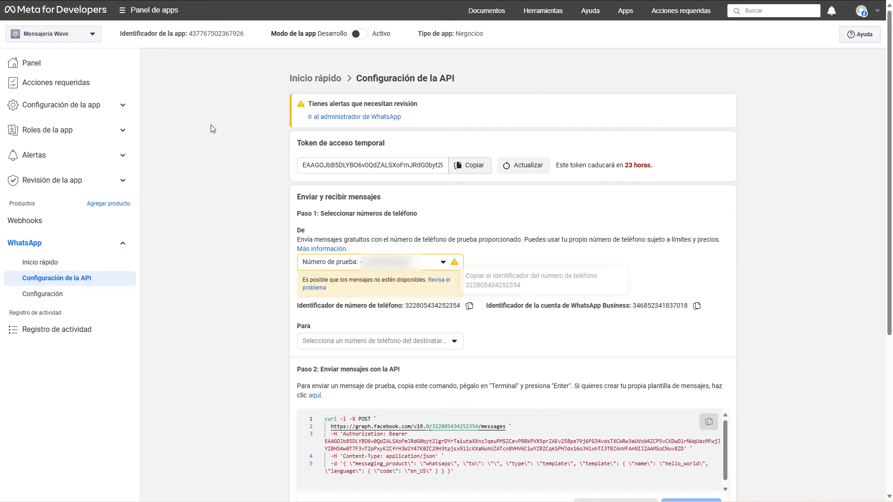
pyautogui.click(152, 17)
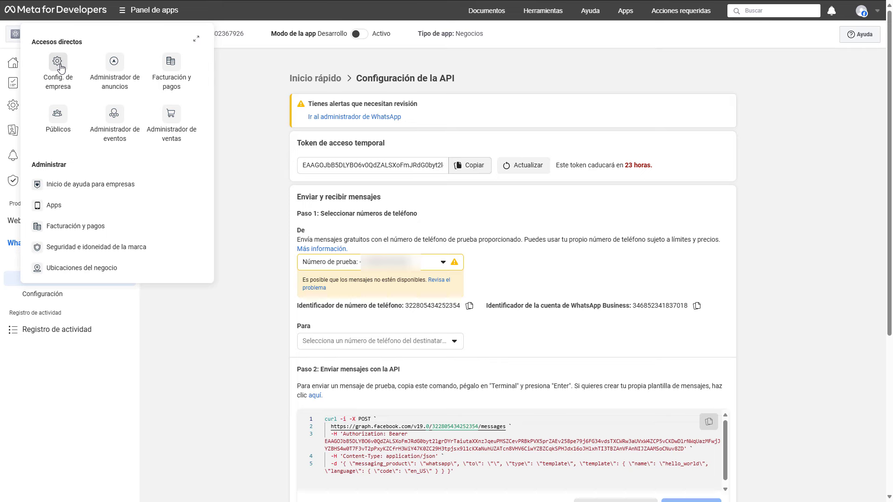
pyautogui.click(59, 66)
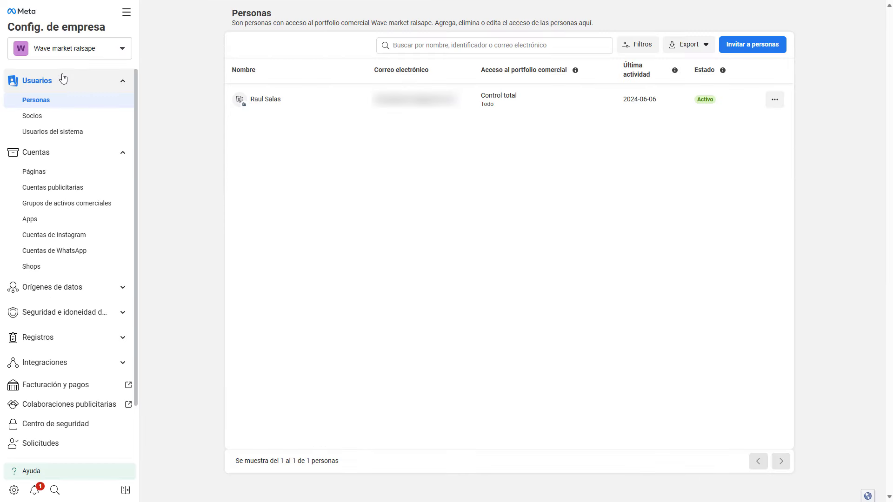
pyautogui.click(62, 133)
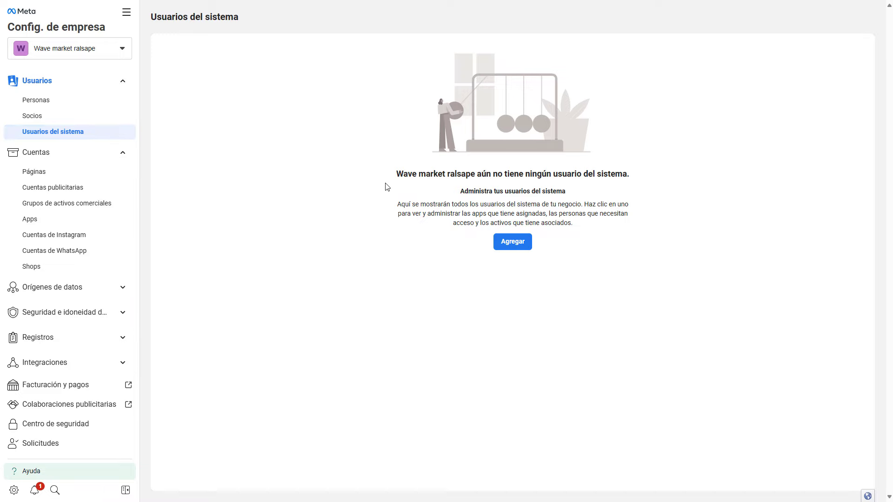
pyautogui.click(504, 244)
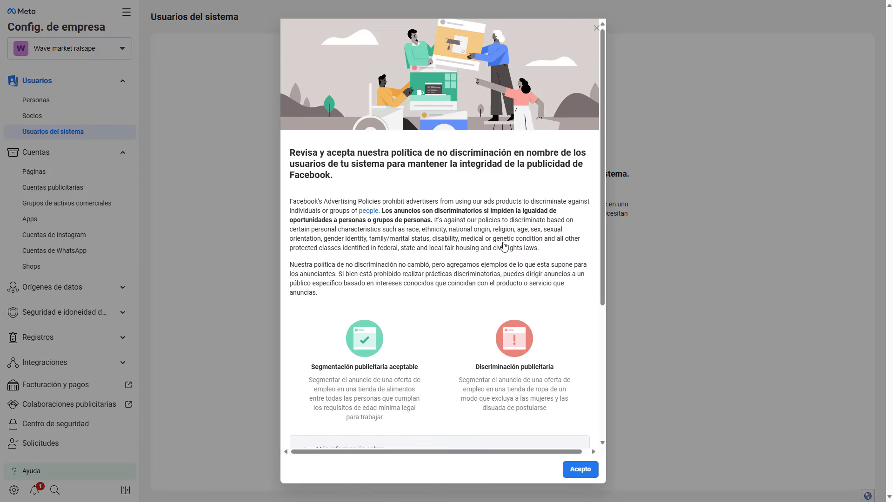
pyautogui.scroll(-5, 519, 357)
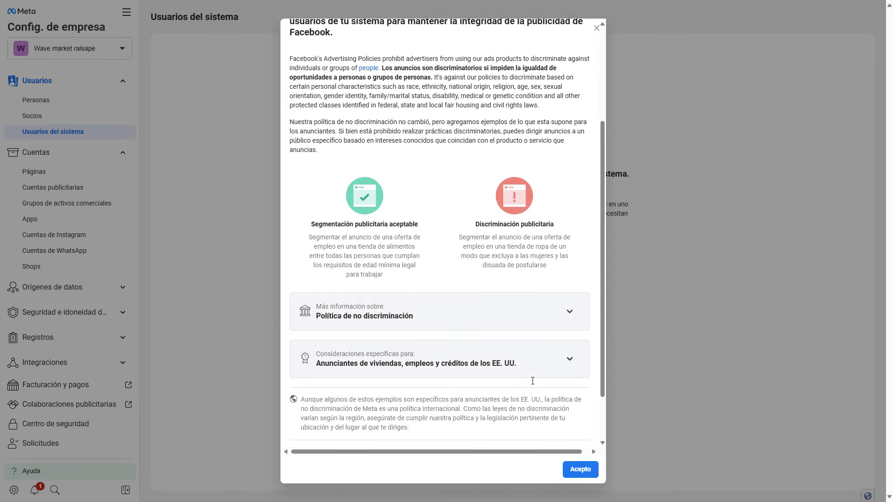
pyautogui.click(580, 466)
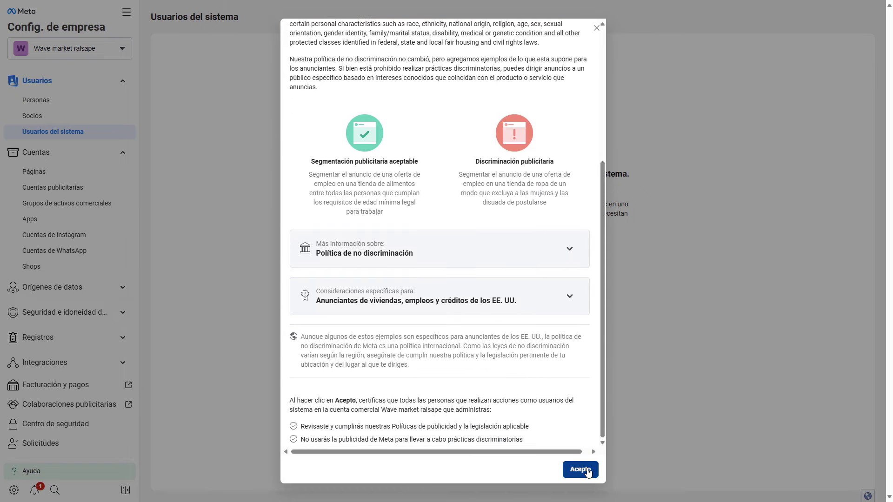
pyautogui.click(569, 235)
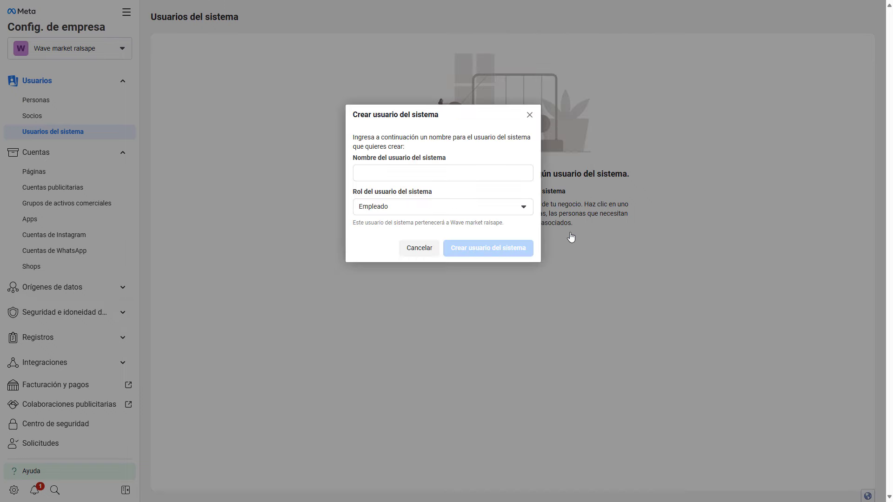
pyautogui.click(427, 176)
pyautogui.write('Wave ralsape')
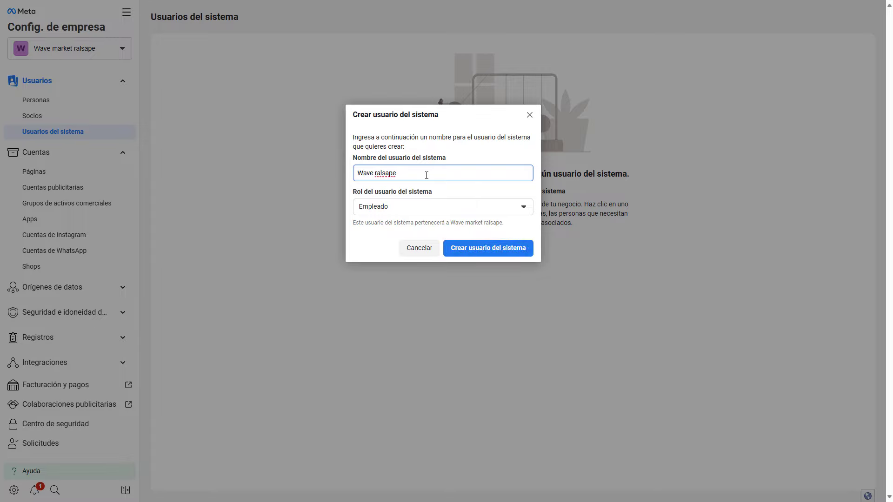
pyautogui.click(439, 210)
pyautogui.click(394, 244)
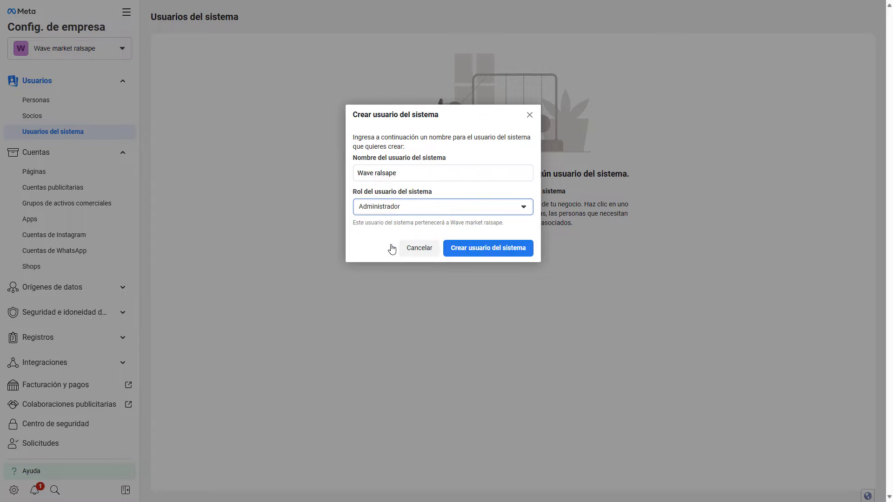
pyautogui.click(482, 251)
# Step: Assign the Mensajeria Wave app to Wave ralsape with full Administrar app control
pyautogui.click(687, 153)
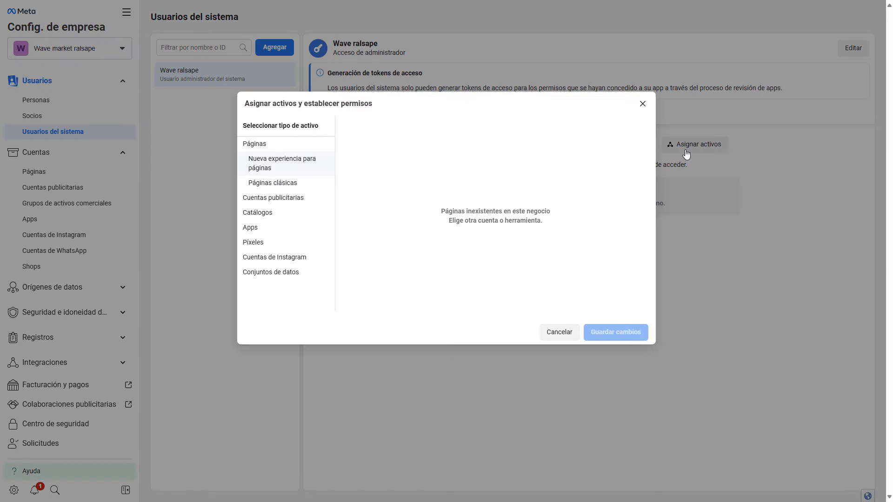
pyautogui.click(254, 228)
pyautogui.click(350, 195)
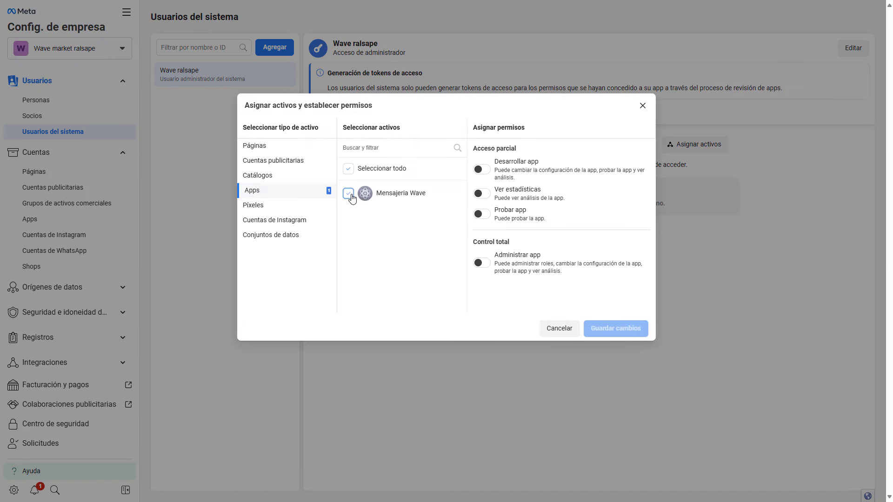
pyautogui.click(482, 264)
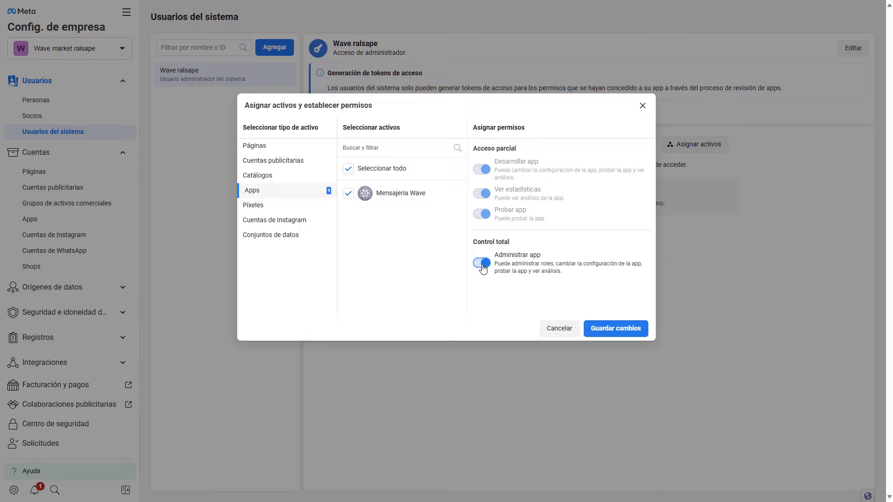
pyautogui.click(616, 328)
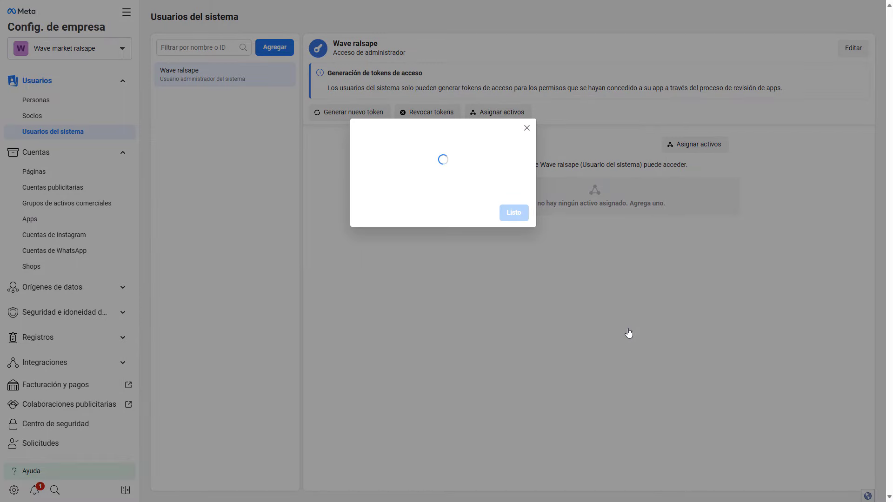
pyautogui.click(521, 194)
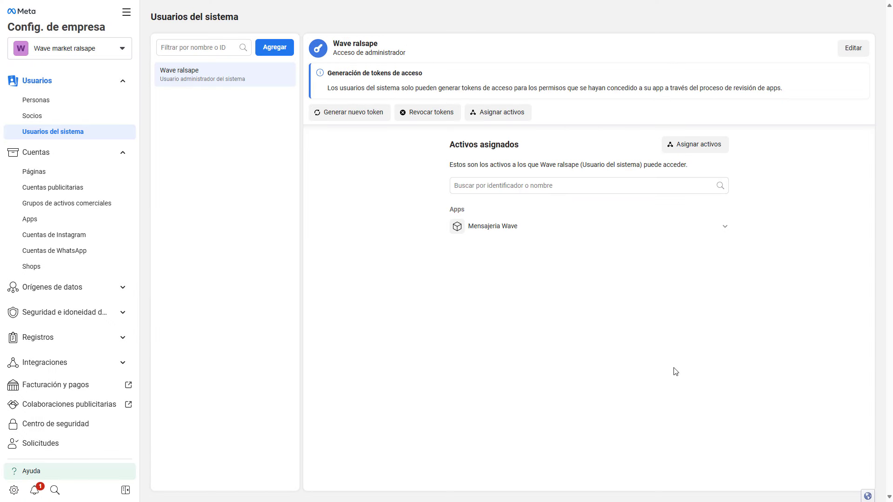
pyautogui.click(119, 252)
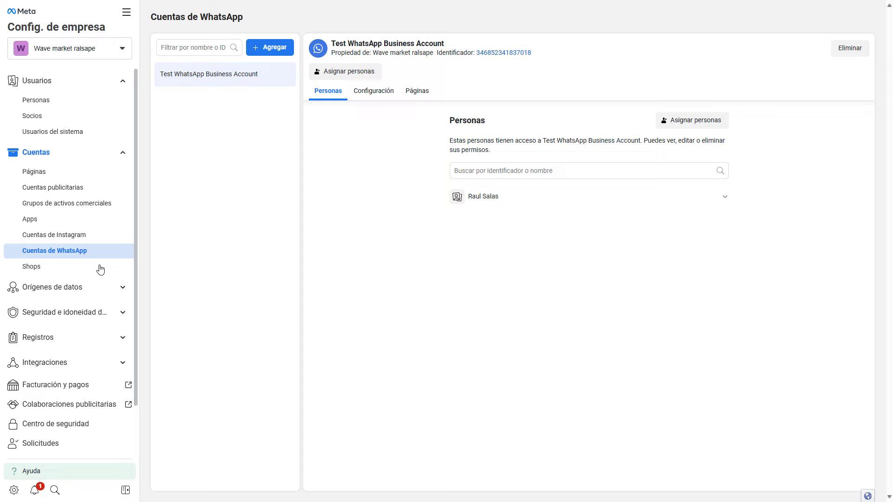
# Step: Give Wave ralsape full control of the Test WhatsApp Business Account
pyautogui.click(686, 126)
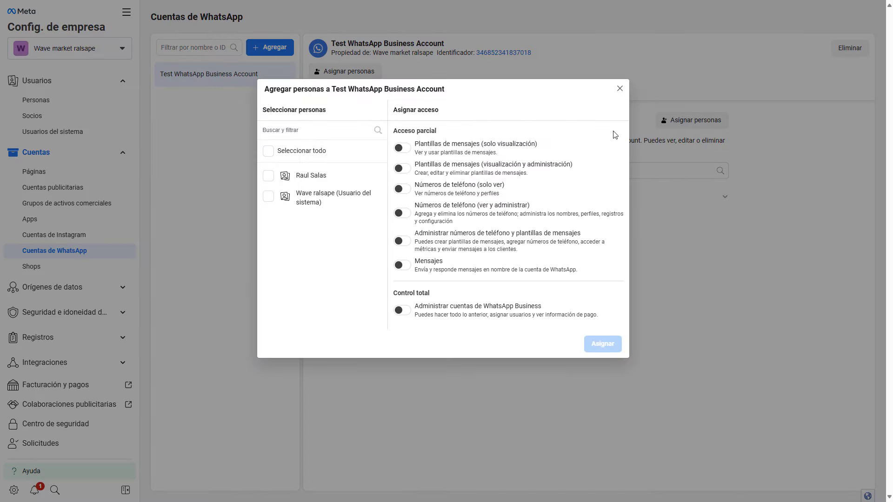
pyautogui.click(268, 197)
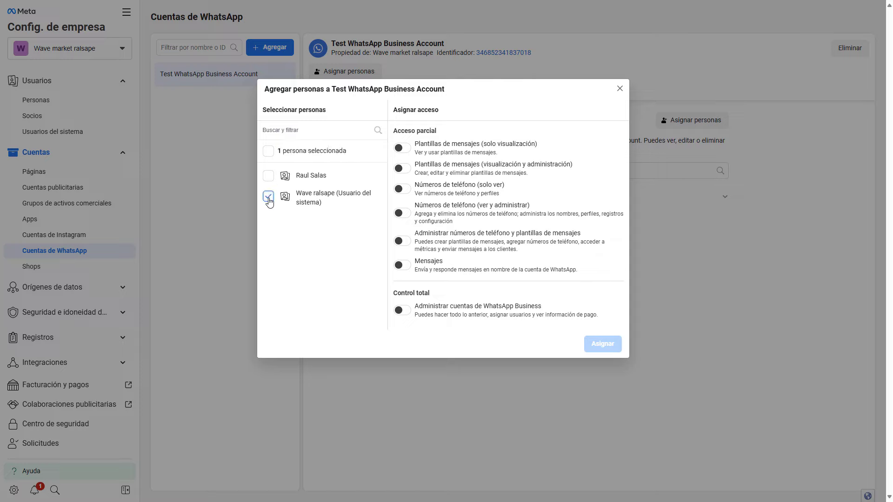
pyautogui.click(403, 310)
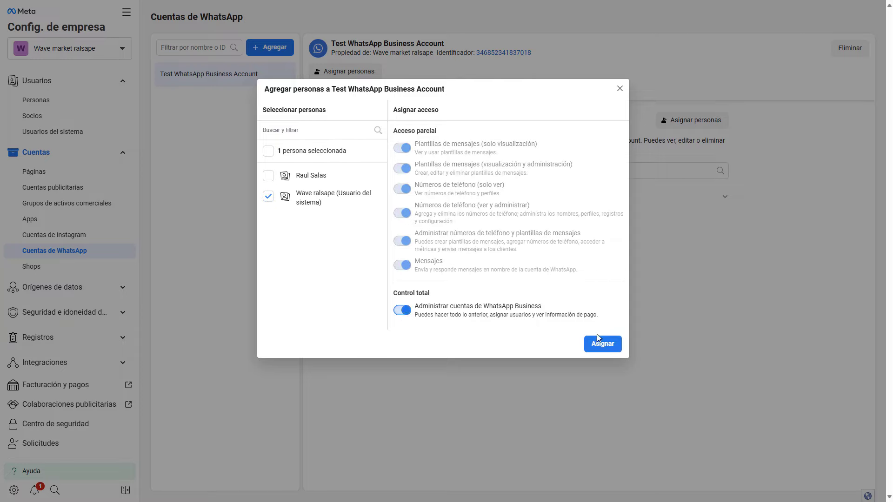
pyautogui.click(609, 345)
pyautogui.click(514, 207)
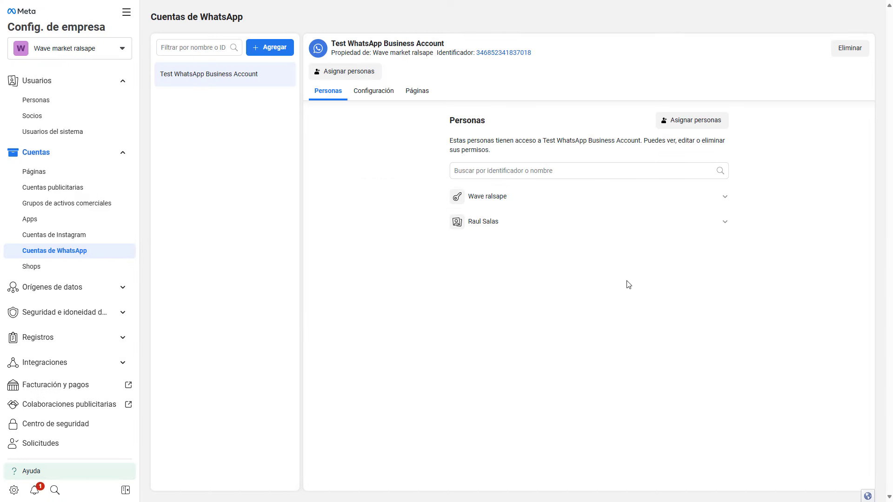
pyautogui.click(109, 138)
# Step: Generate a never-expiring Mensajeria Wave token with whatsapp_business_management and whatsapp_business_messaging permissions
pyautogui.click(580, 470)
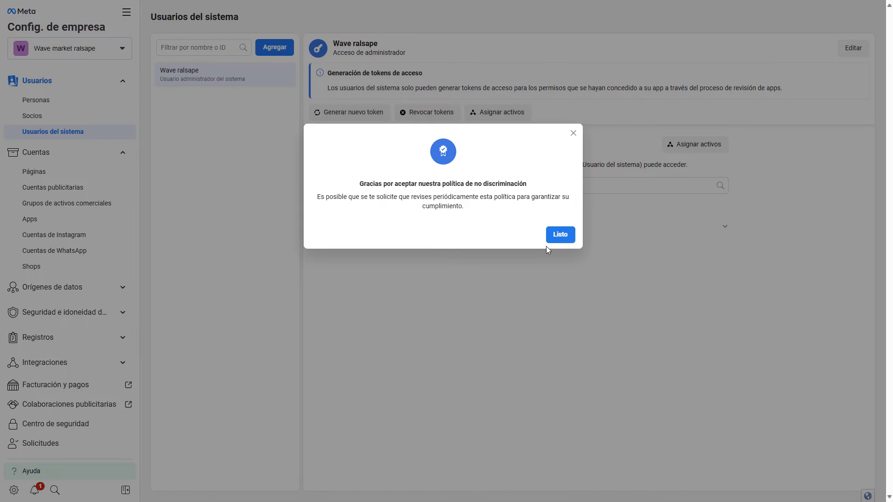
pyautogui.click(560, 234)
pyautogui.click(373, 114)
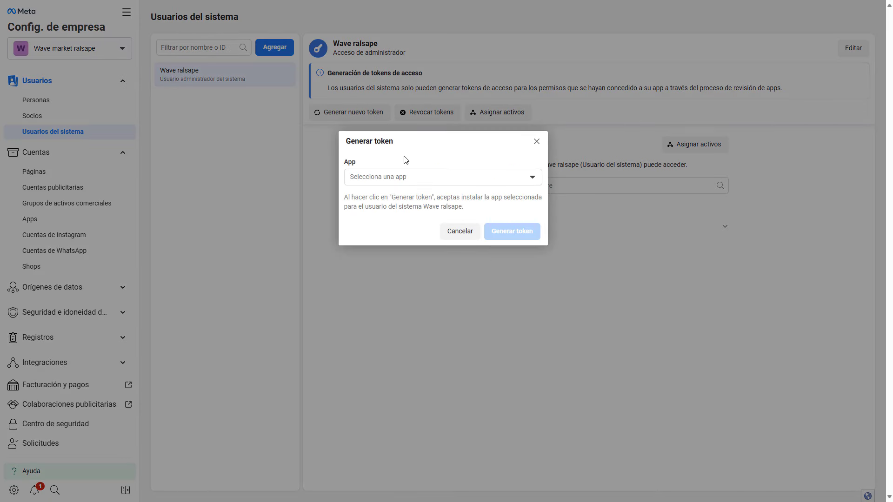
pyautogui.click(421, 176)
pyautogui.click(414, 198)
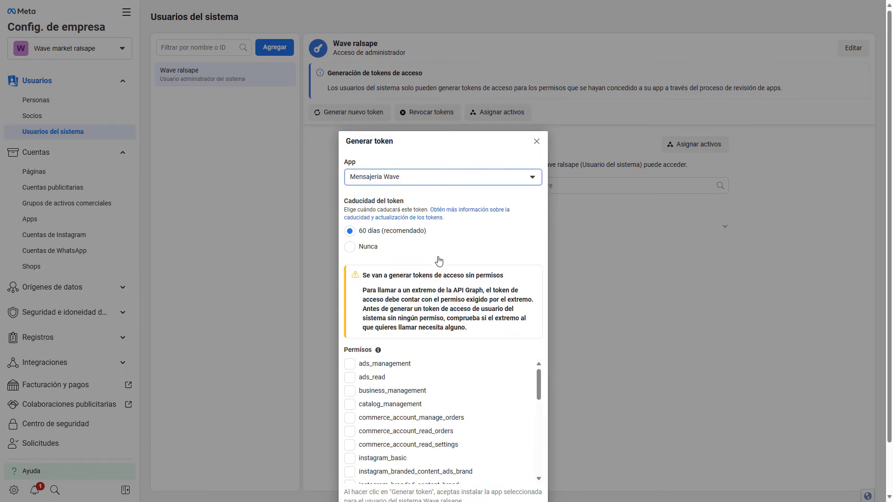
pyautogui.click(355, 251)
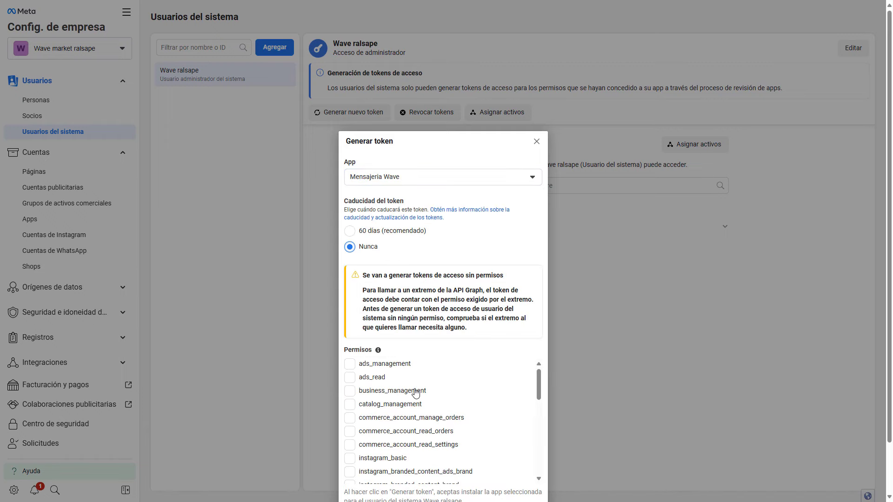
pyautogui.scroll(-5, 416, 393)
pyautogui.click(349, 408)
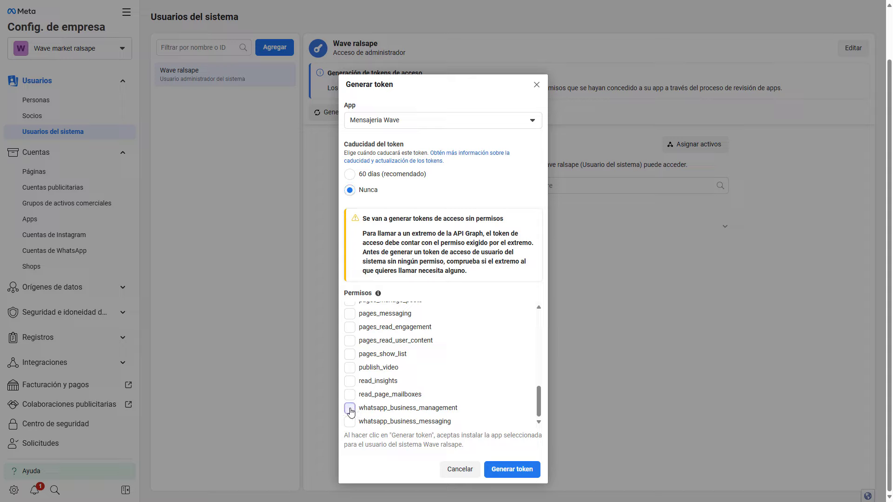
pyautogui.click(349, 422)
pyautogui.click(511, 471)
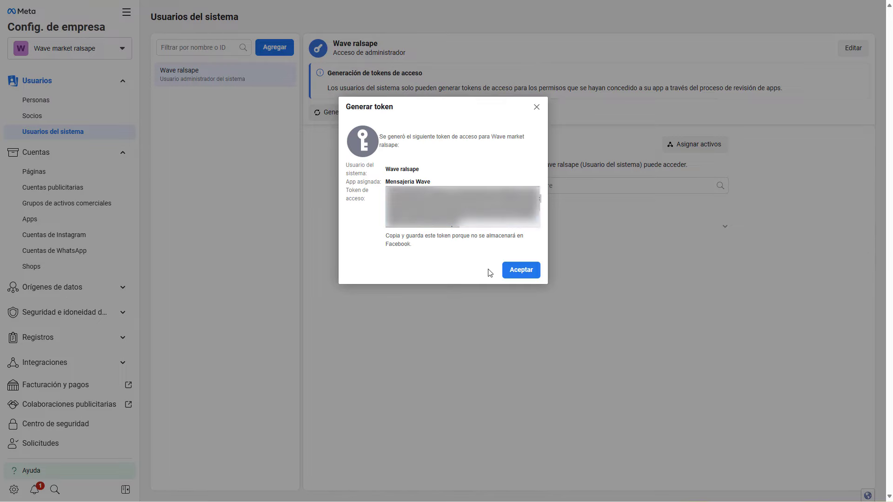
pyautogui.click(526, 273)
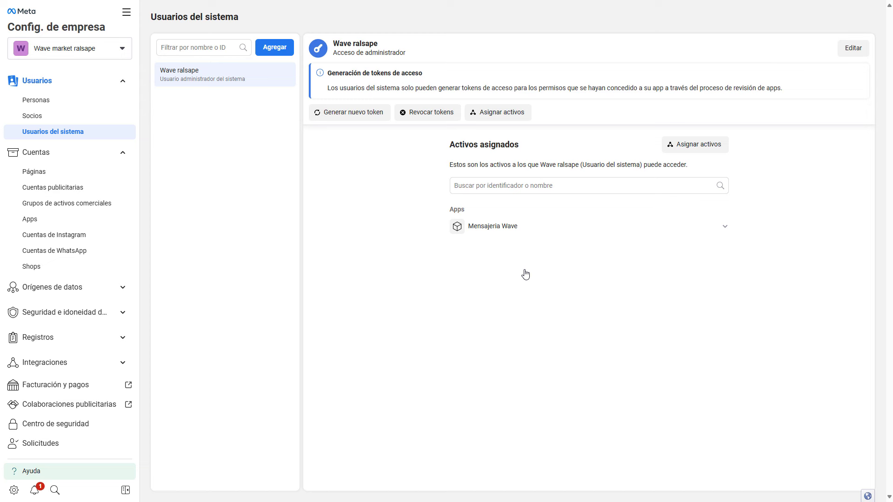
# Step: Copy the phone number ID from Mensajeria Wave's WhatsApp API Setup page in a new tab
pyautogui.moveTo(637, 2)
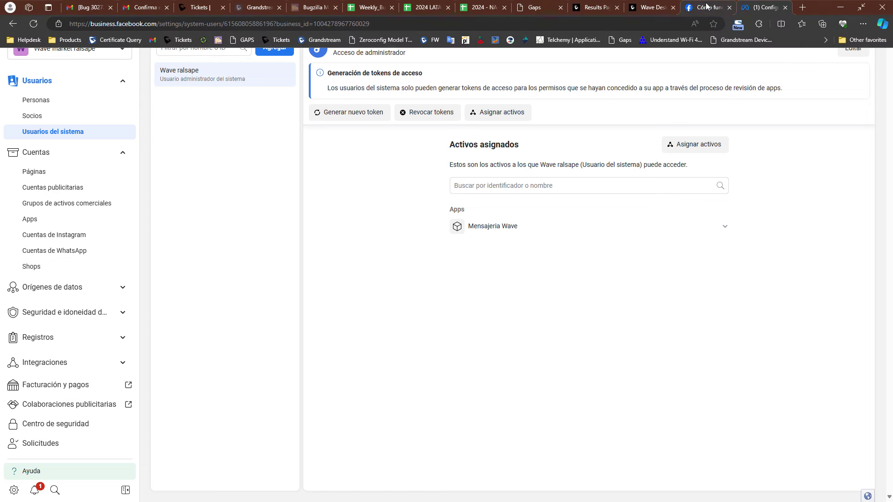
pyautogui.click(802, 7)
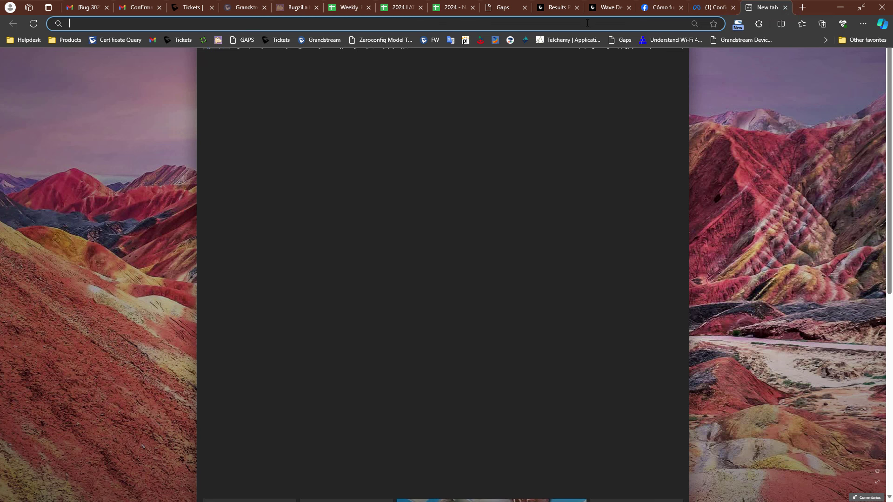
pyautogui.write('developers.facebook.com')
pyautogui.press('Return')
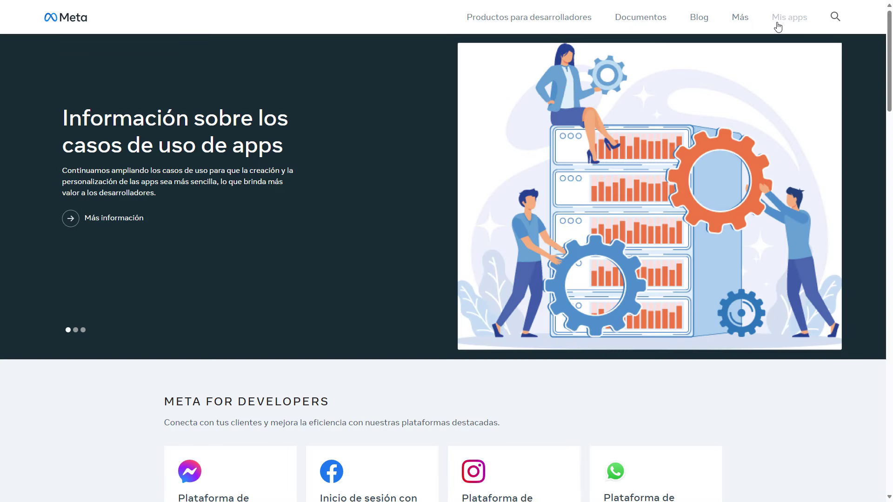
pyautogui.click(776, 21)
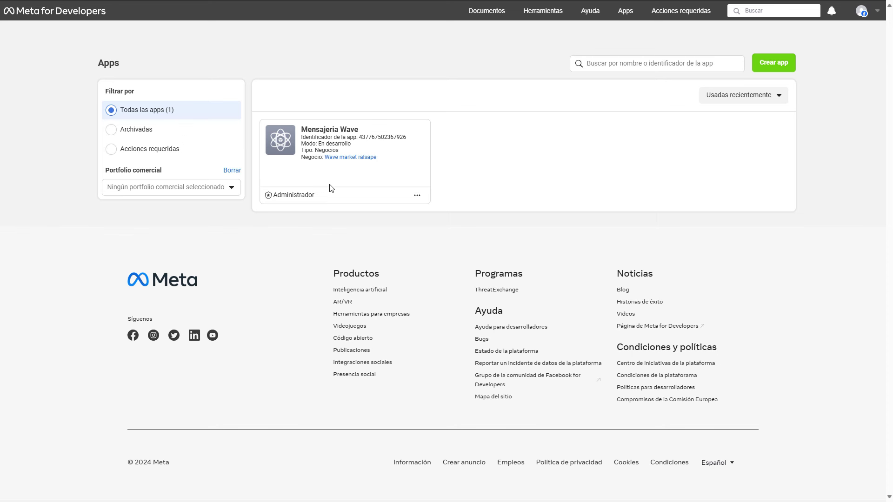
pyautogui.click(280, 141)
pyautogui.click(93, 243)
pyautogui.click(68, 279)
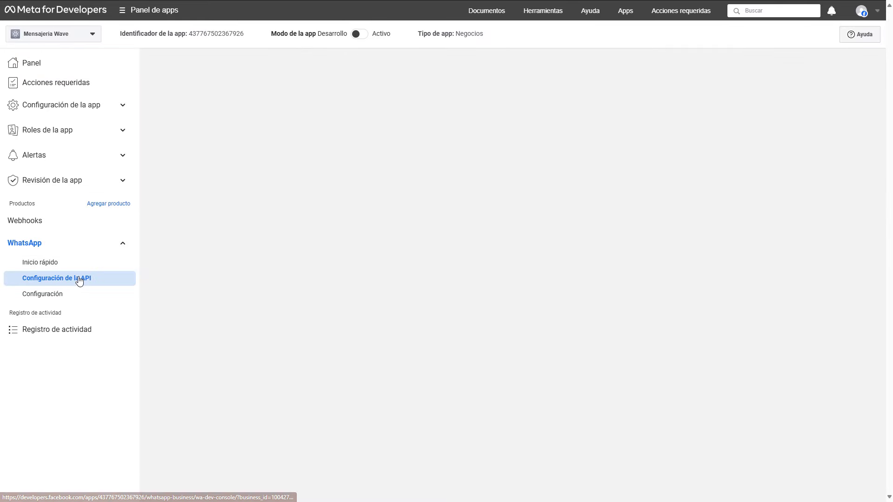
pyautogui.moveTo(405, 306); pyautogui.dragTo(460, 307)
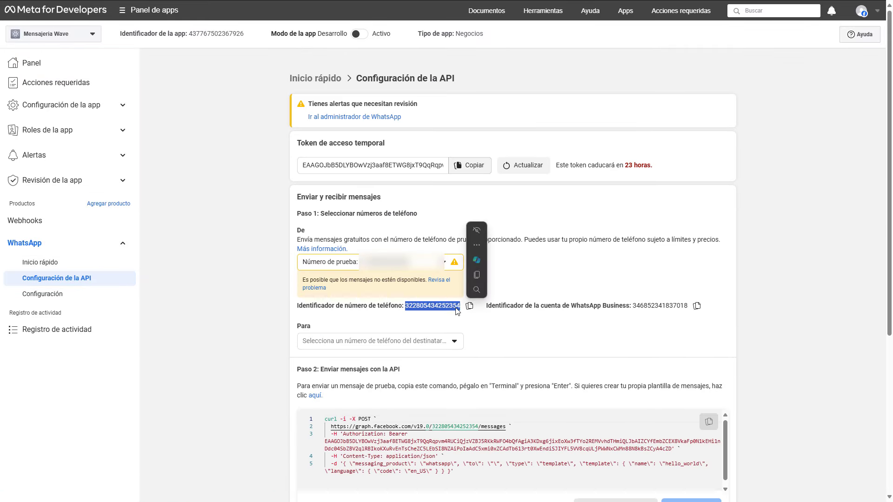
pyautogui.rightClick(457, 308)
pyautogui.click(488, 130)
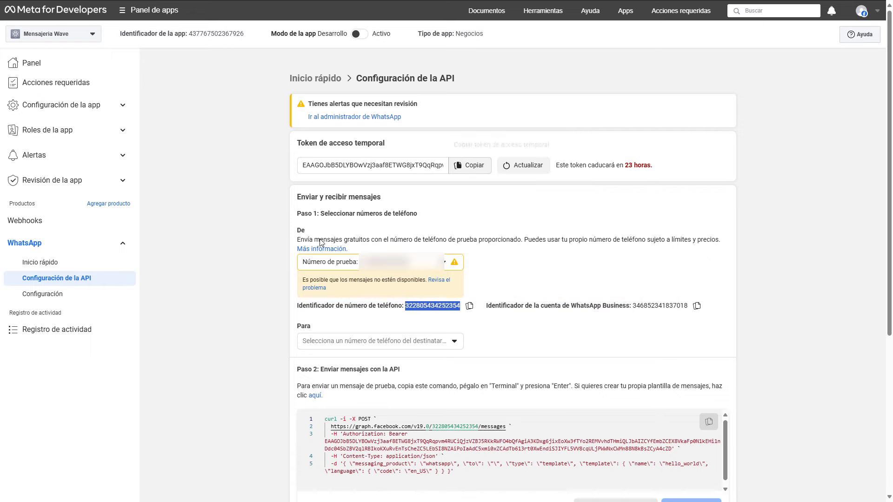
# Step: Reveal the app secret under App Settings > Basic and copy it
pyautogui.click(80, 107)
pyautogui.click(32, 124)
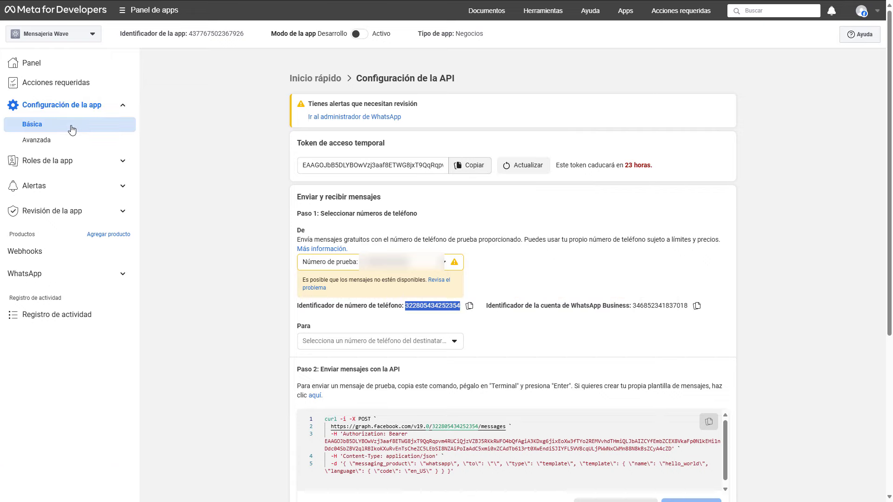
pyautogui.click(709, 92)
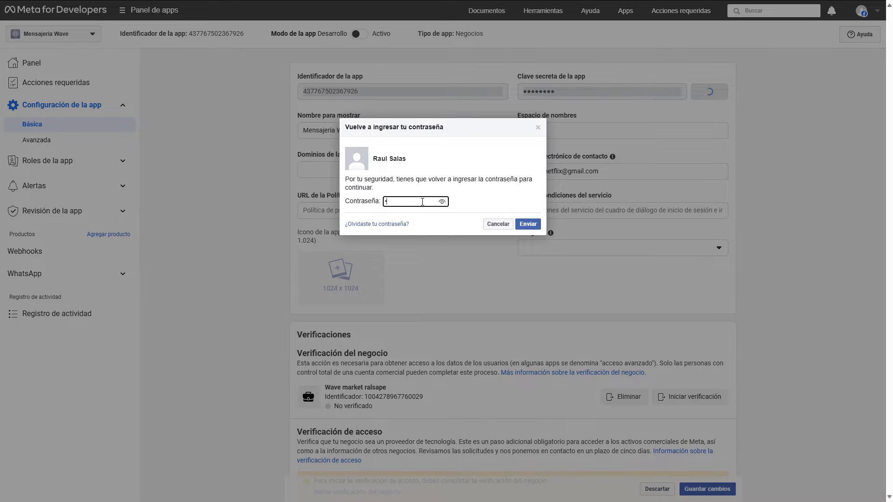
pyautogui.press('Return')
pyautogui.doubleClick(566, 91)
pyautogui.rightClick(566, 93)
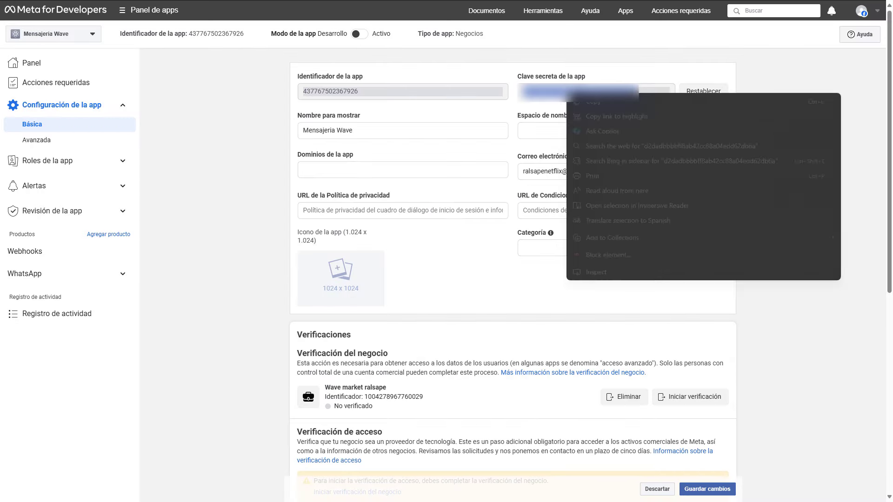
pyautogui.click(582, 103)
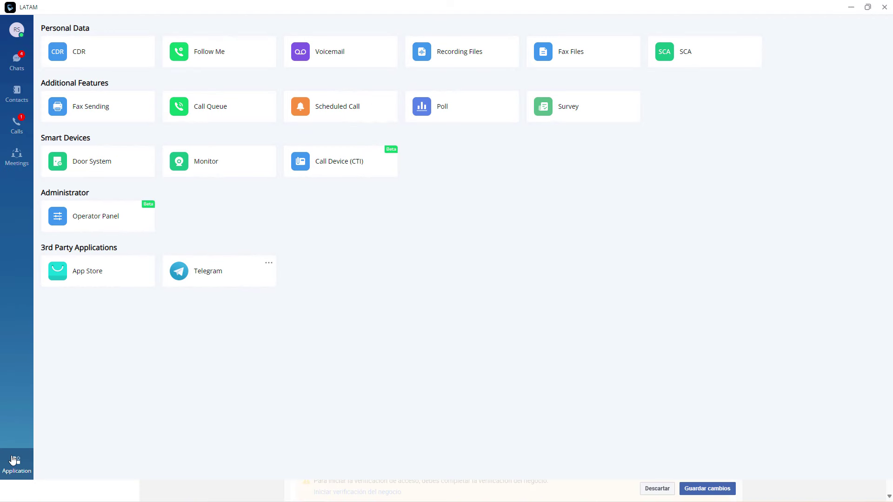
# Step: Install the Whatsapp business add-in from the App Store and open Configure Account Information
pyautogui.click(105, 283)
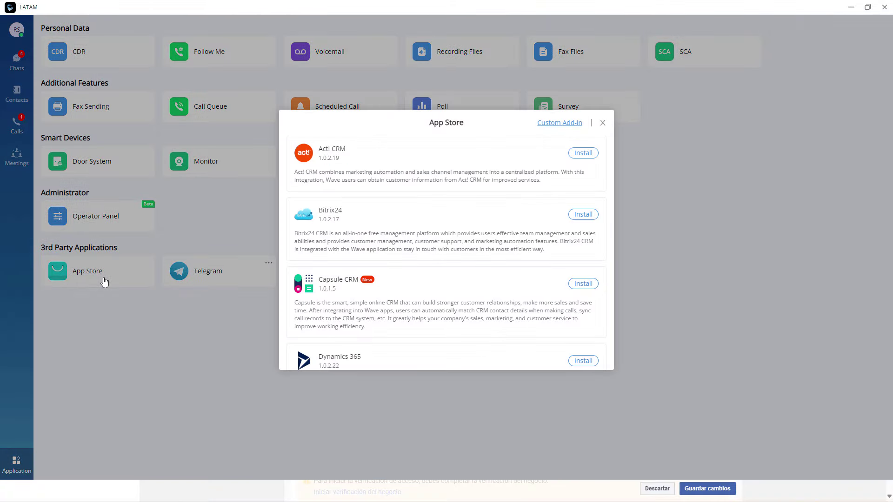
pyautogui.scroll(-10, 520, 252)
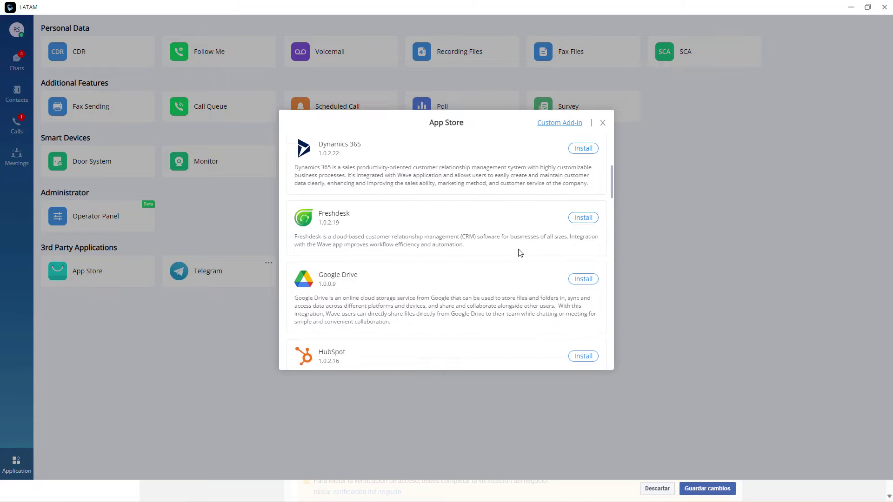
pyautogui.scroll(-10, 520, 253)
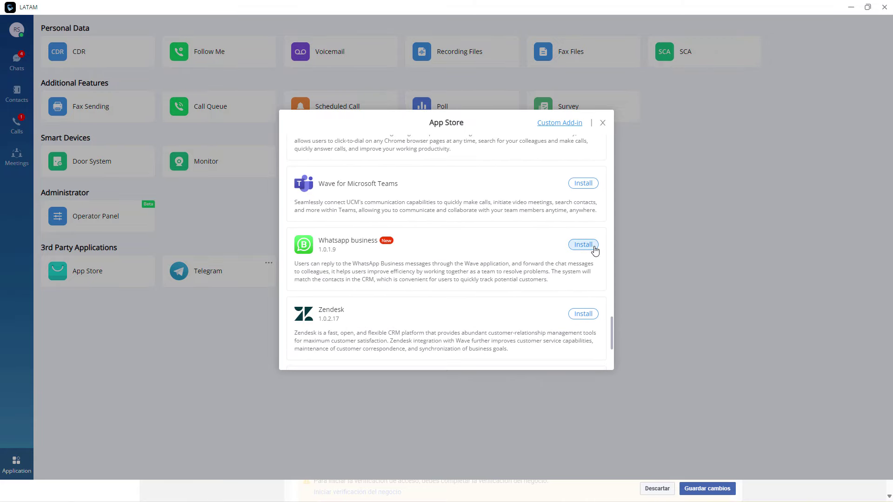
pyautogui.click(594, 247)
pyautogui.click(592, 250)
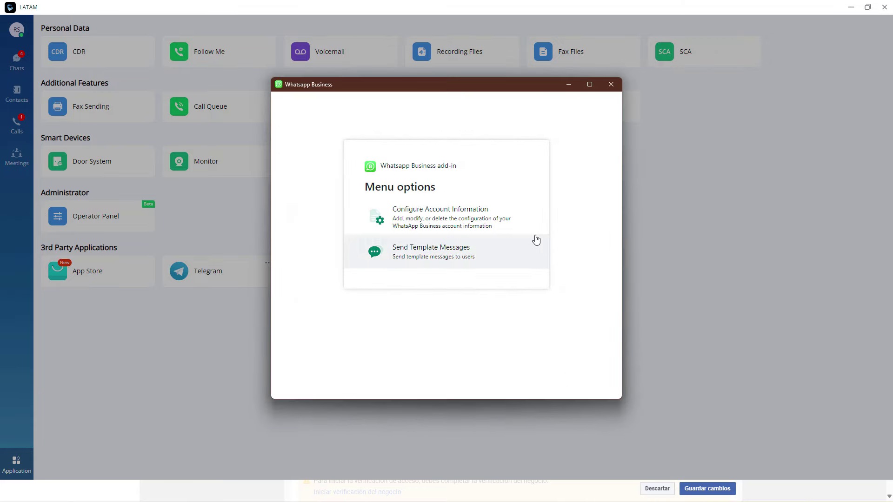
pyautogui.click(464, 231)
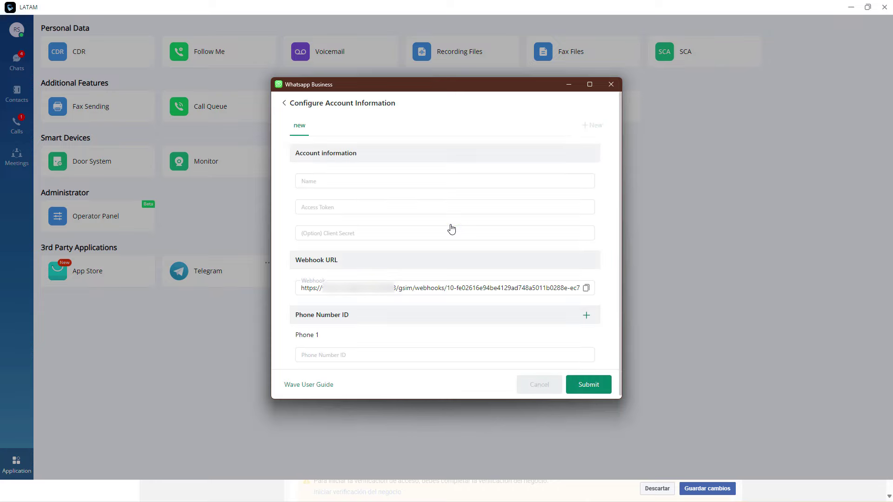
pyautogui.click(345, 182)
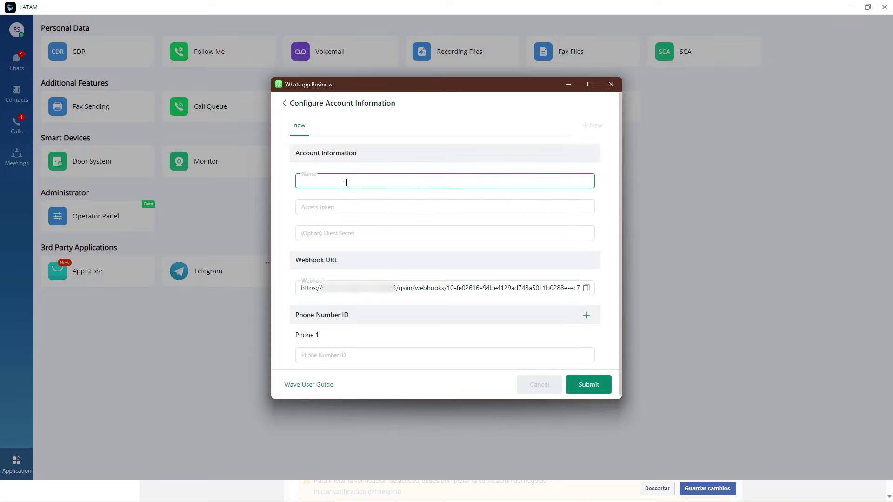
pyautogui.write('Whatsapp')
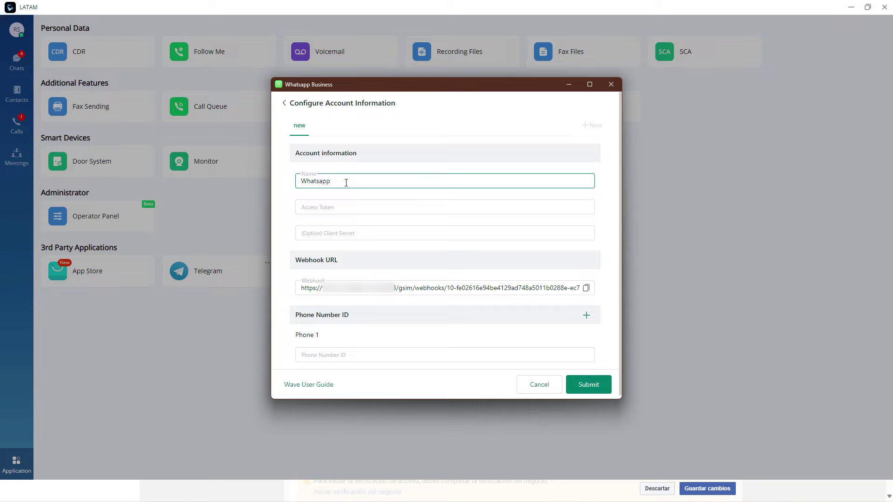
pyautogui.click(344, 205)
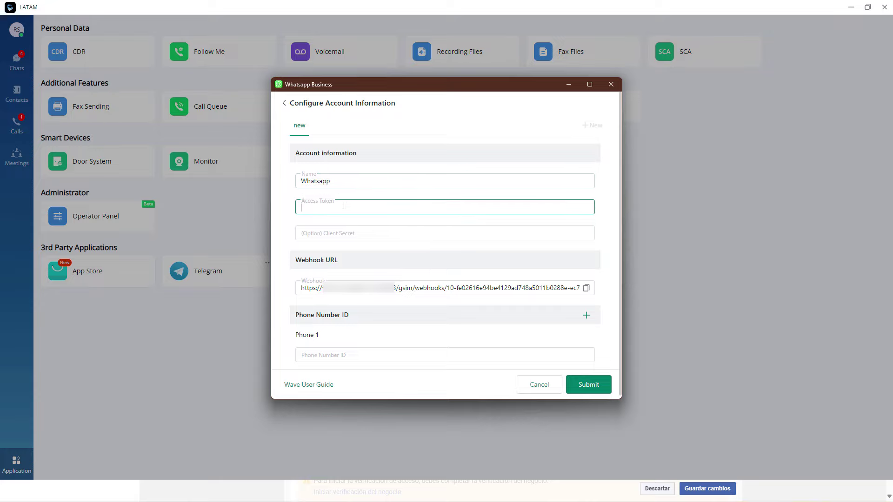
pyautogui.press('super+v')
pyautogui.click(384, 377)
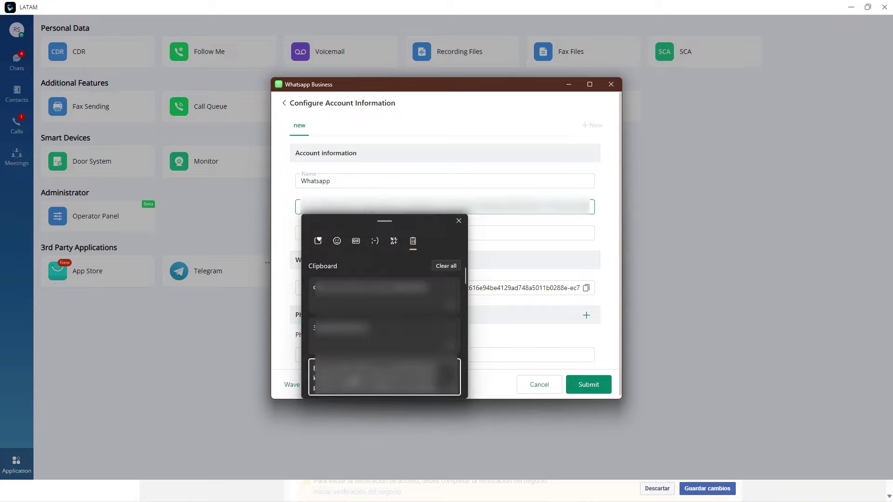
pyautogui.click(337, 236)
pyautogui.hotkey('ctrl', 'v')
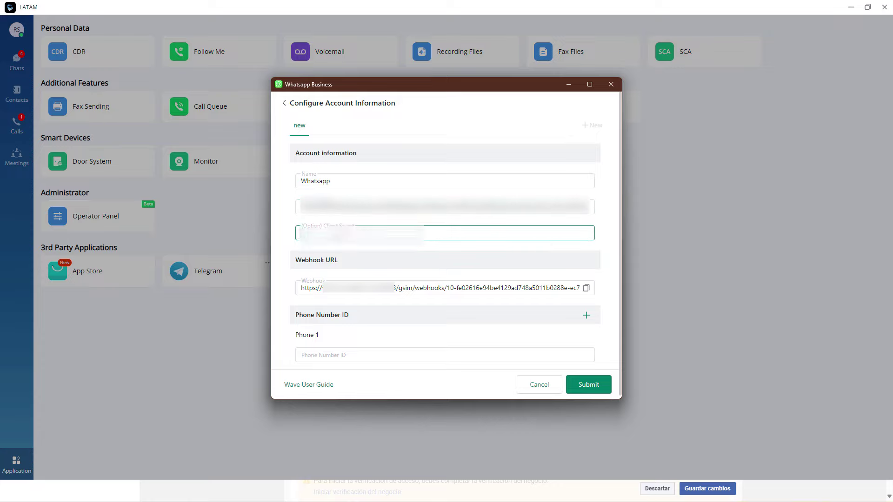
pyautogui.press('super+v')
pyautogui.click(326, 355)
pyautogui.press('super+v')
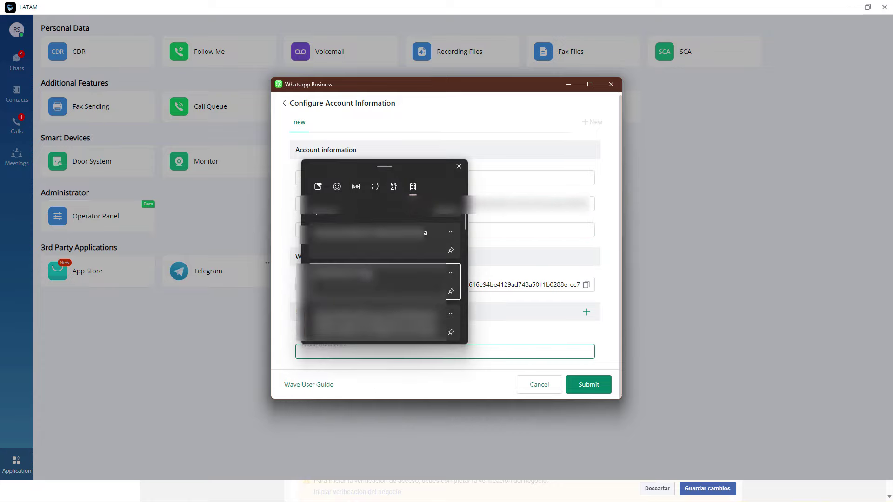
pyautogui.click(359, 298)
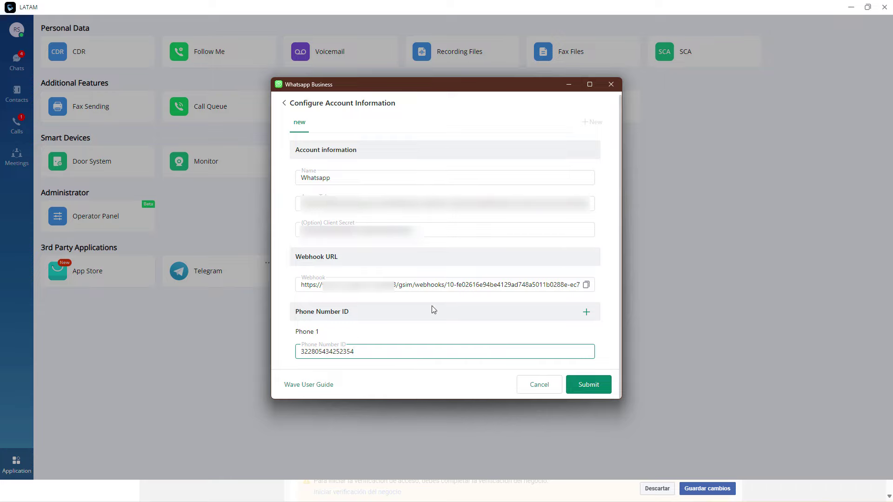
# Step: Copy the webhook URL and submit the account configuration, confirming the success message
pyautogui.click(586, 285)
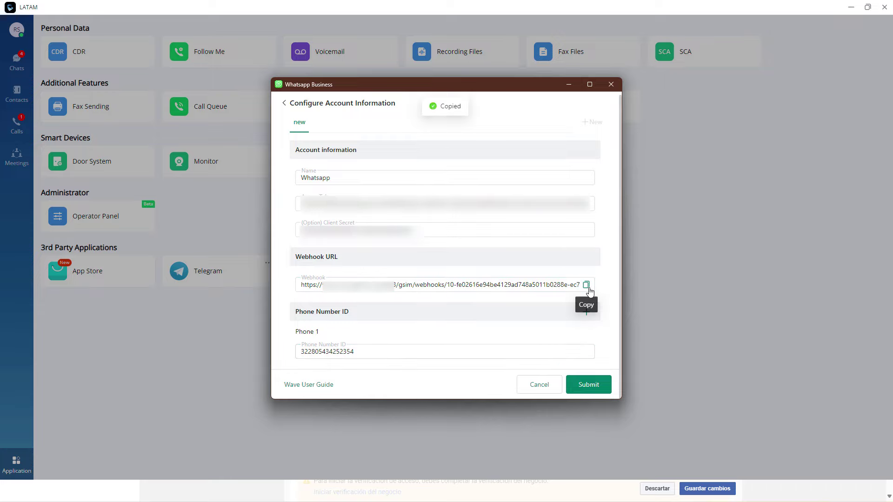
pyautogui.tripleClick(467, 284)
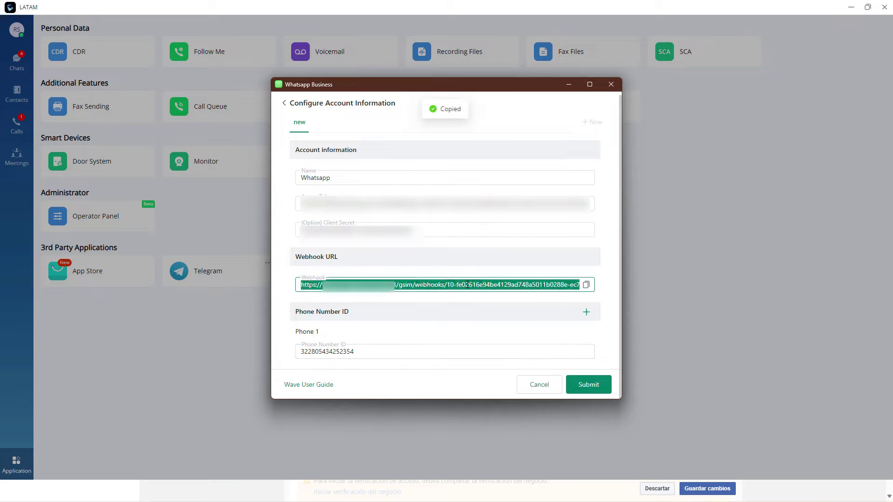
pyautogui.click(586, 284)
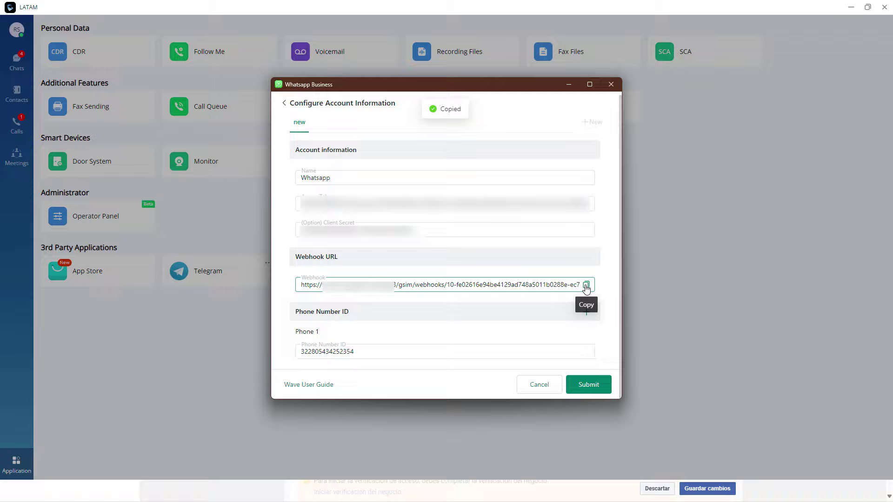
pyautogui.click(595, 391)
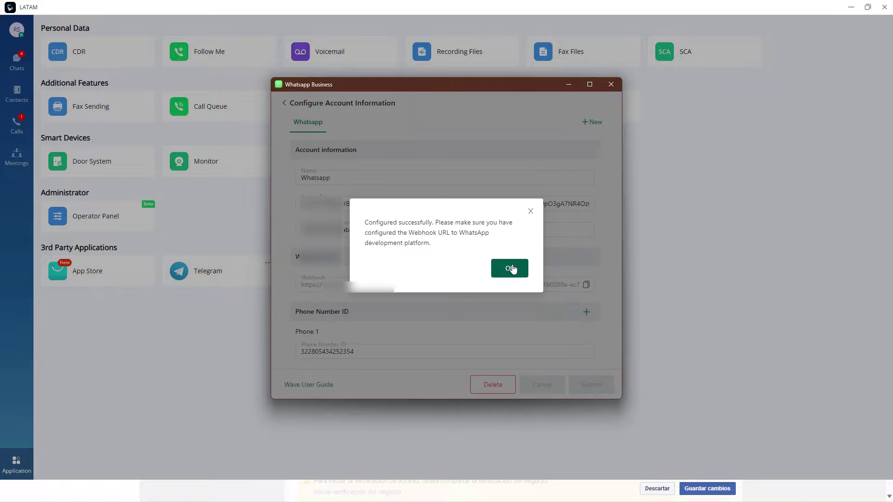
pyautogui.click(510, 268)
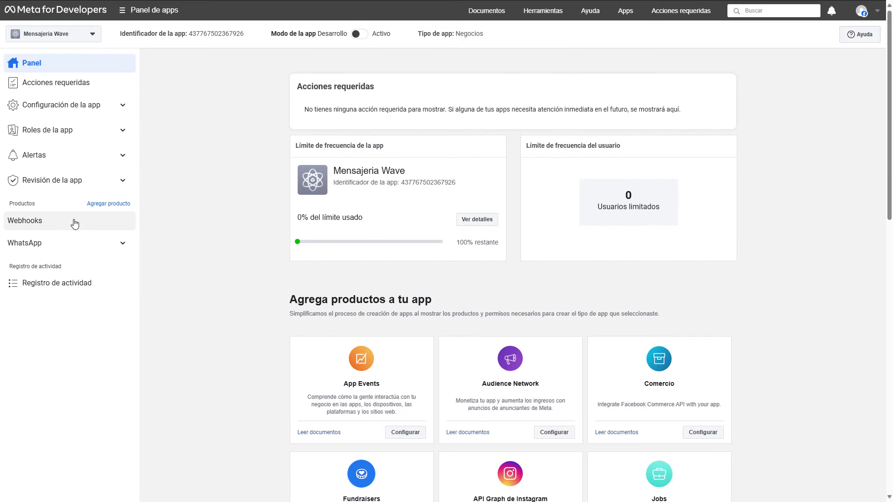
# Step: Go to the WhatsApp Configuración page in Meta for Developers
pyautogui.click(65, 244)
pyautogui.click(69, 279)
pyautogui.click(70, 295)
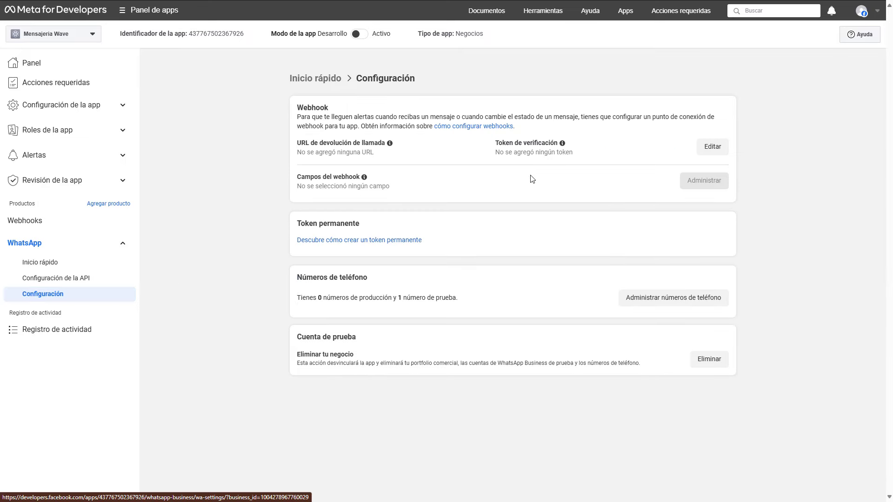
# Step: Set the webhook callback URL to the Wave webhook URL with a verification token, and verify and save
pyautogui.click(712, 147)
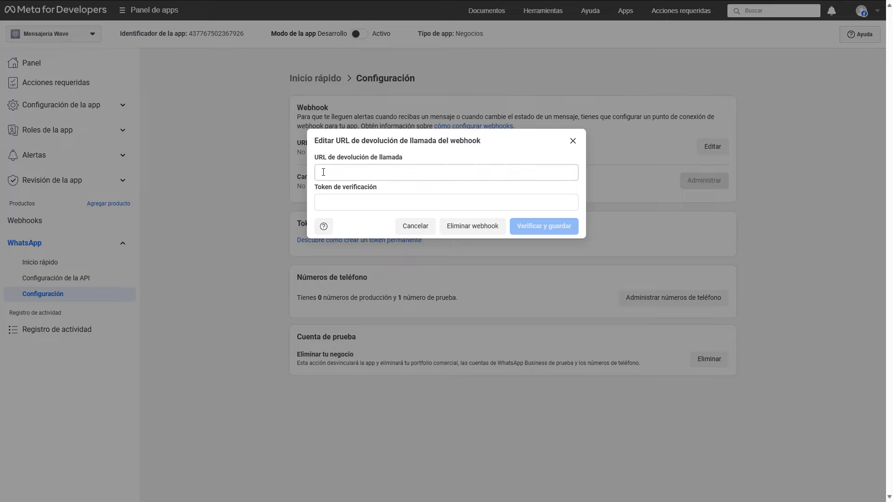
pyautogui.rightClick(347, 173)
pyautogui.click(387, 261)
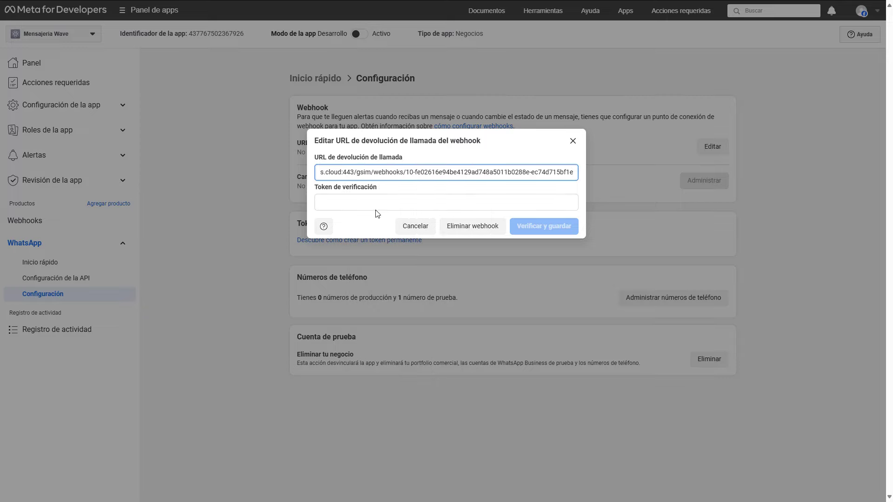
pyautogui.click(364, 203)
pyautogui.write('aaabbb')
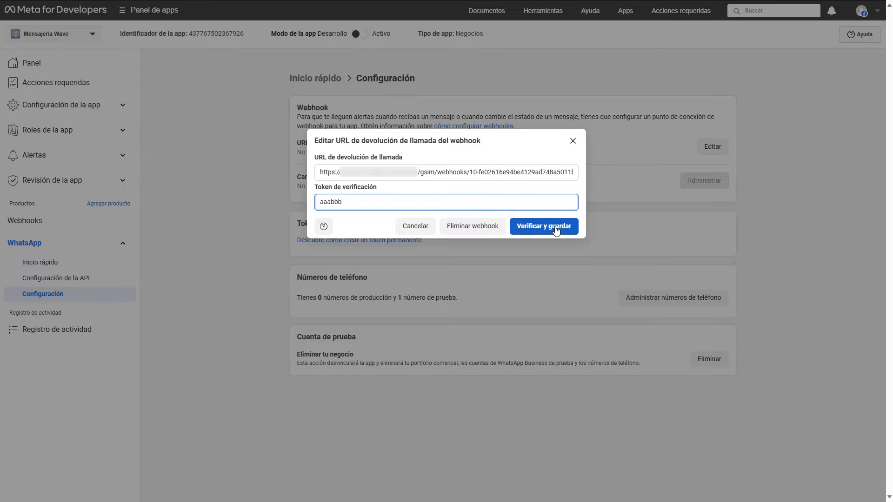
pyautogui.click(555, 228)
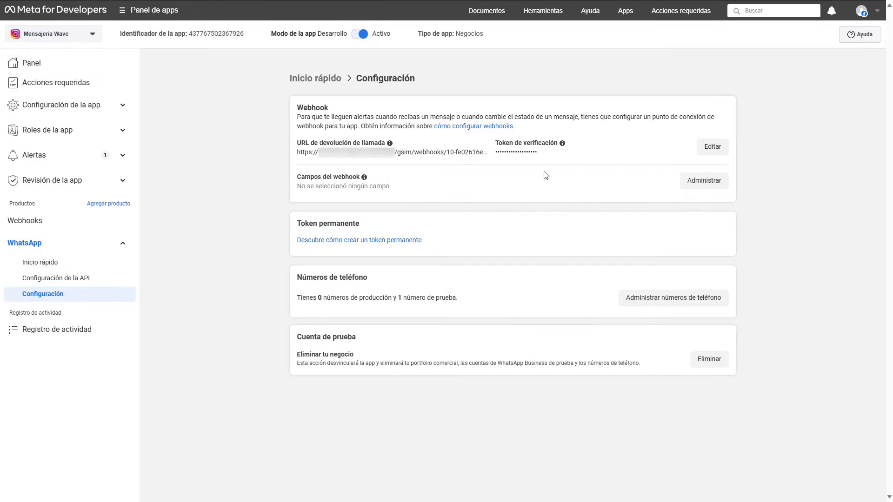
# Step: Subscribe the app to the messages webhook field at version v20.0
pyautogui.click(702, 185)
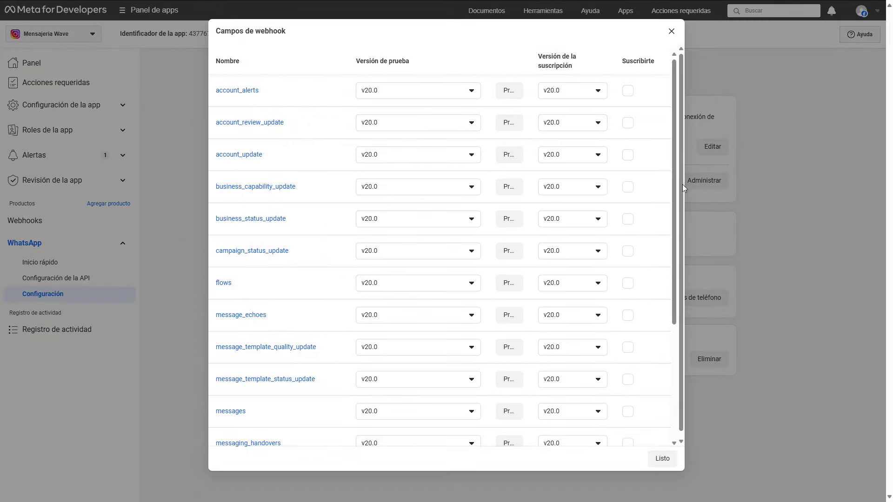
pyautogui.click(416, 414)
pyautogui.click(416, 414)
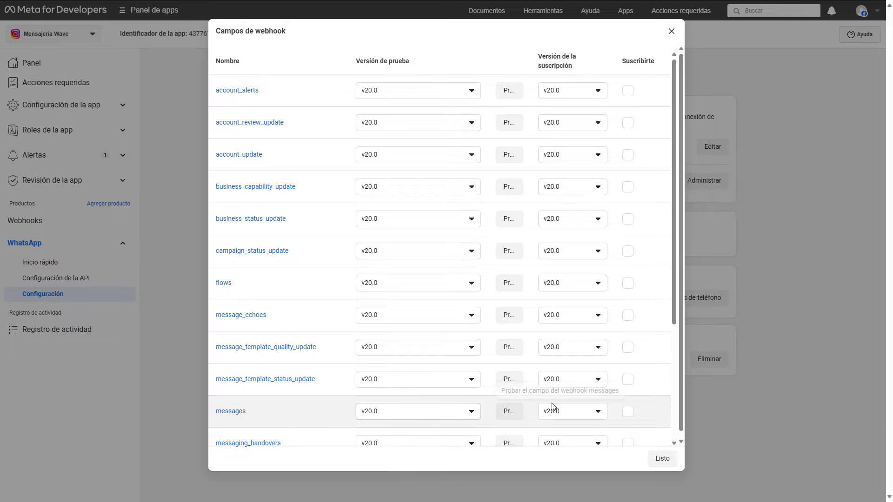
pyautogui.click(627, 415)
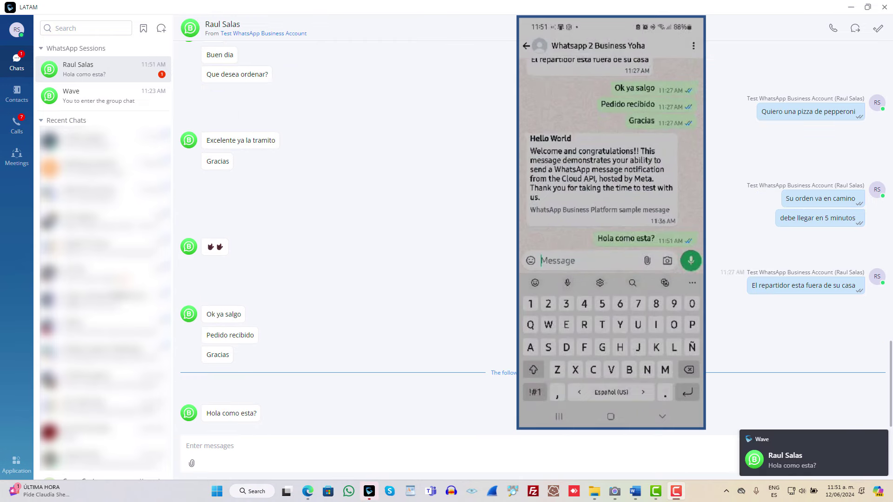
# Step: Send two replies in the phone chat, the second beginning 'Todo bien por'
pyautogui.write('muy bien y usted c')
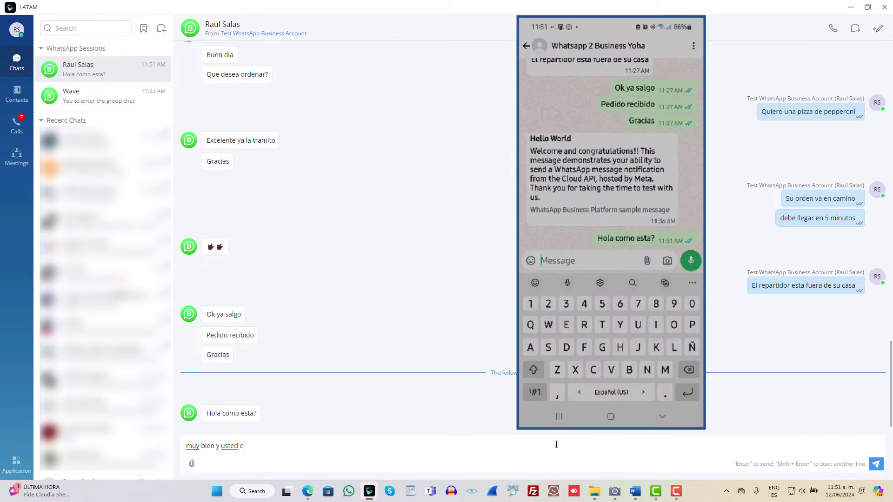
pyautogui.press('Return')
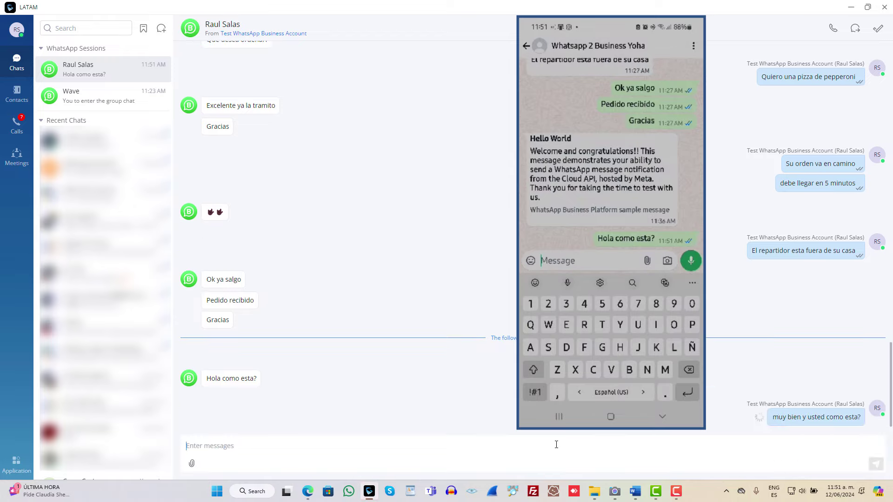
pyautogui.write('Todo bien por')
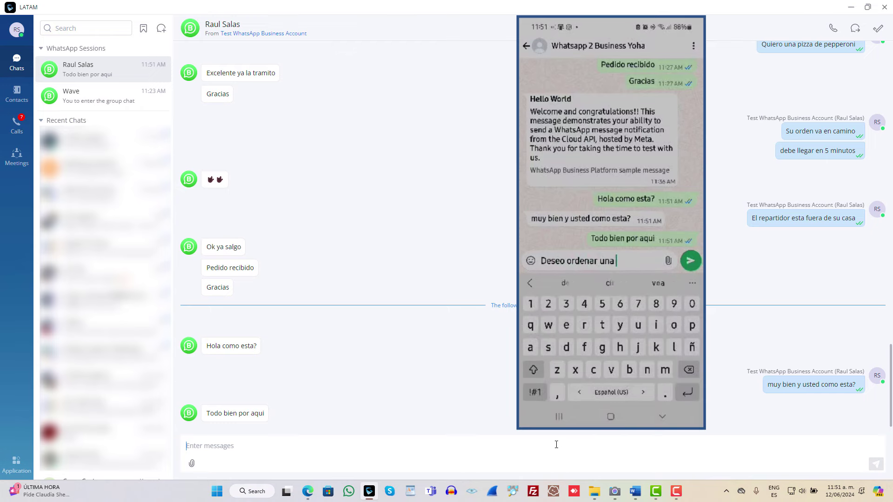
pyautogui.write('s')
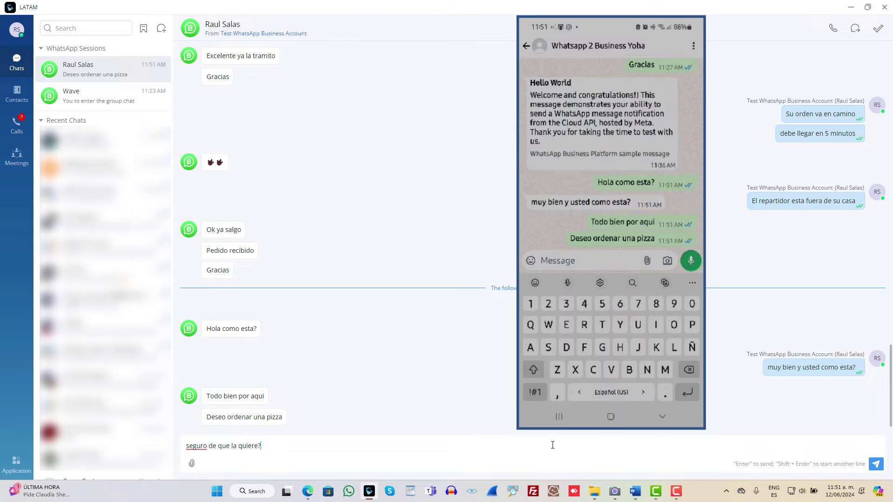
pyautogui.press('Return')
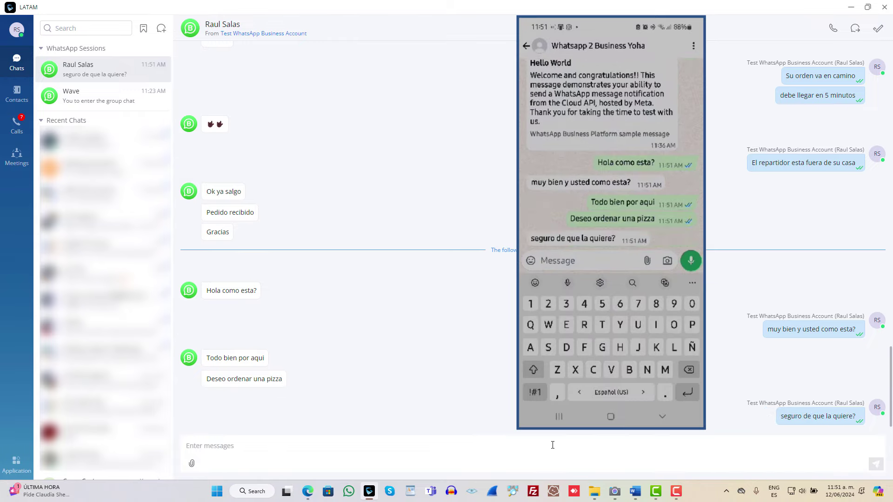
# Step: Enter hello_world as the template name in Whatsapp Business Send Template Messages, checking Meta's templates page
pyautogui.click(16, 463)
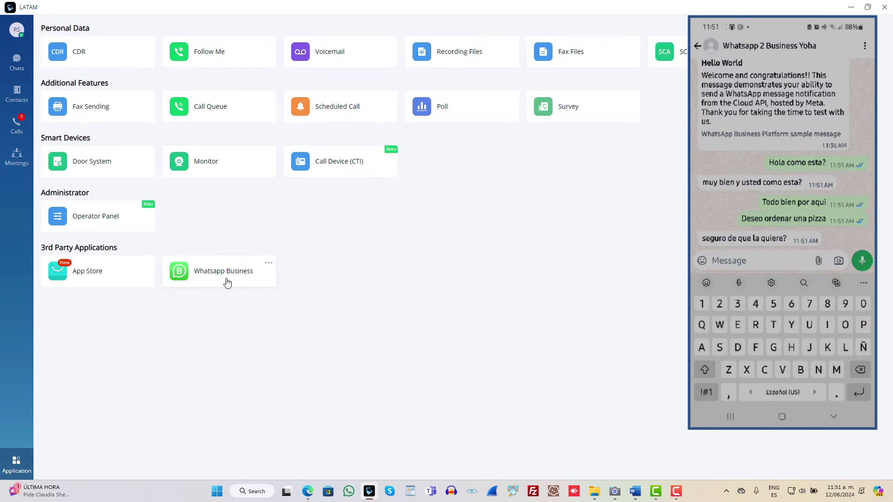
pyautogui.click(227, 283)
pyautogui.click(445, 254)
pyautogui.click(317, 210)
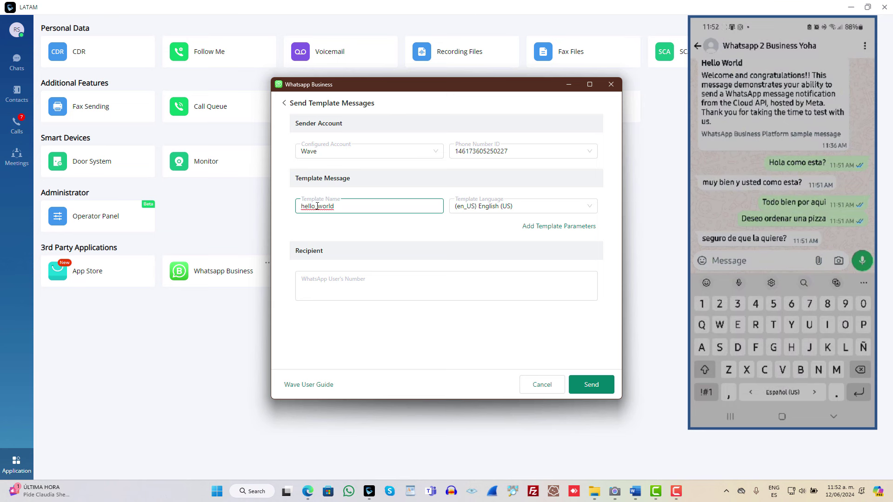
pyautogui.write('hello_world')
pyautogui.hotkey('ctrl', 'a')
pyautogui.click(308, 492)
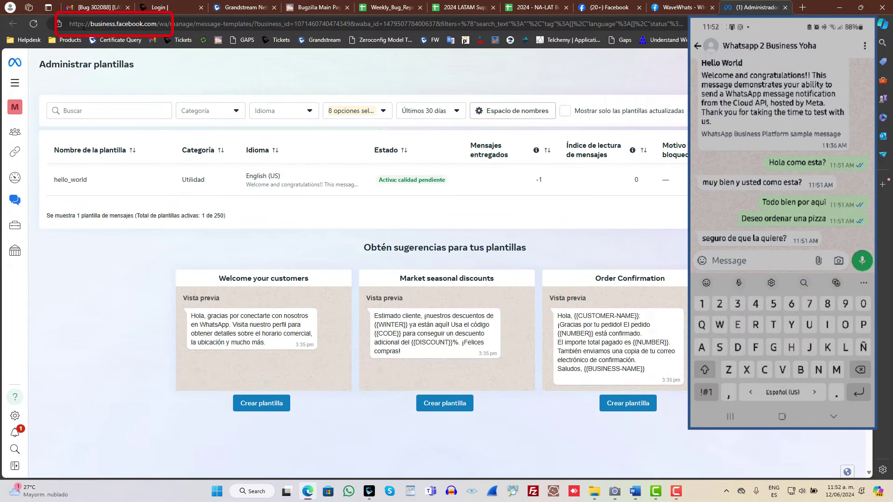
pyautogui.moveTo(84, 27); pyautogui.dragTo(151, 29)
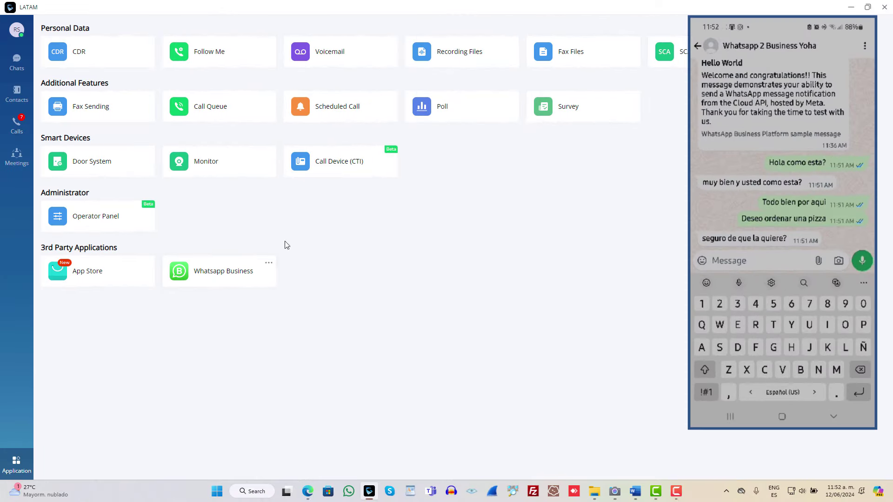
# Step: Enter the recipient's WhatsApp number and send them the hello_world template
pyautogui.click(216, 275)
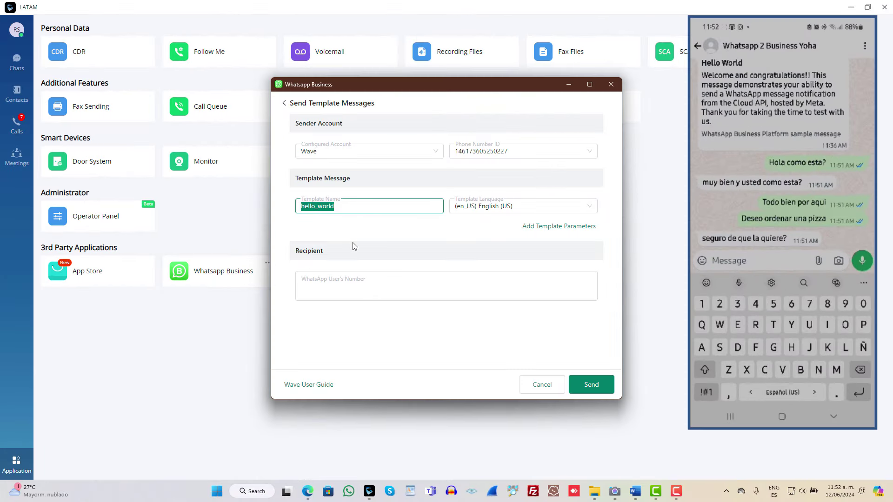
pyautogui.click(403, 283)
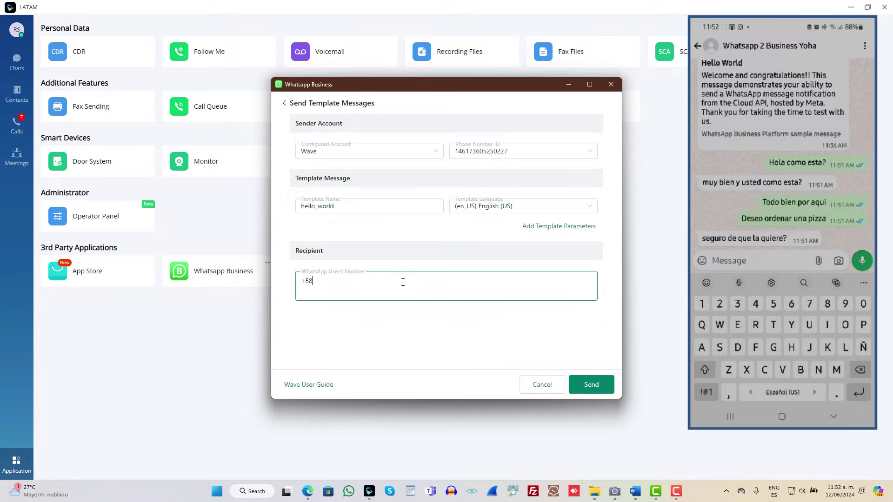
pyautogui.click(416, 328)
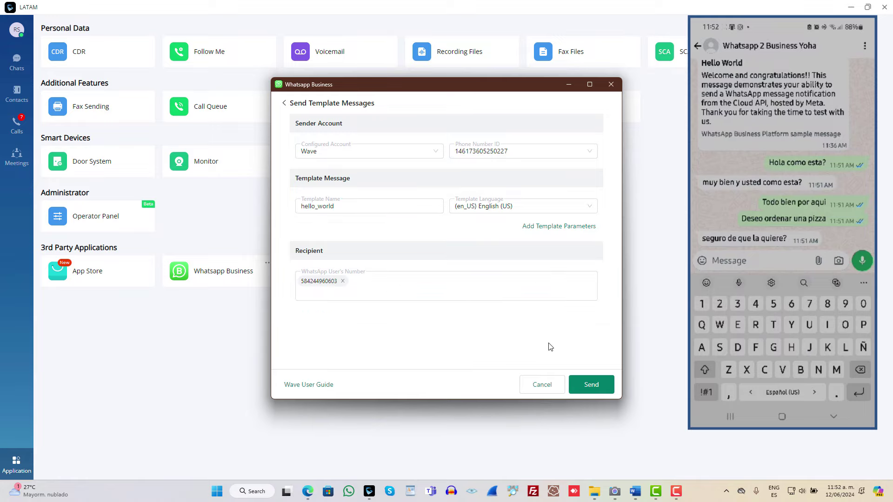
pyautogui.click(590, 386)
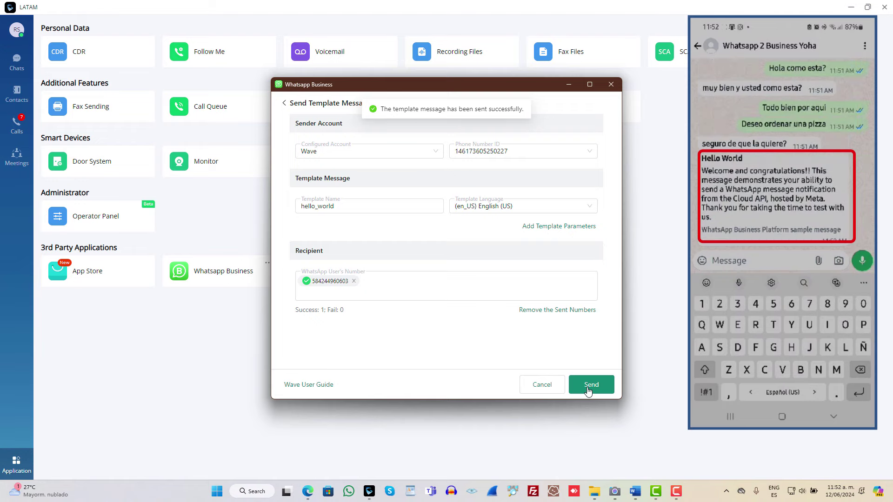